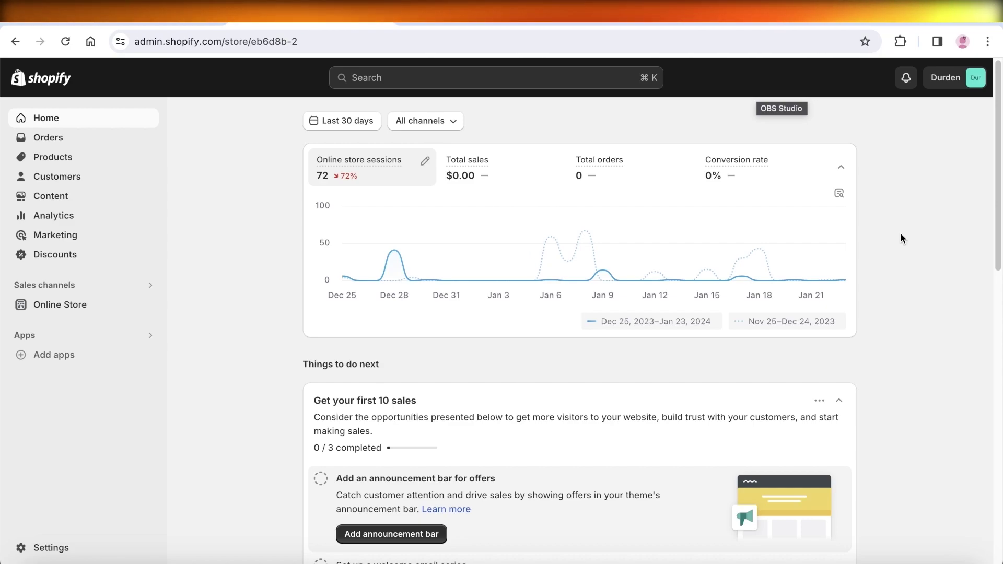
# Go from the Online Store themes page to the empty Products list.
pyautogui.click(41, 311)
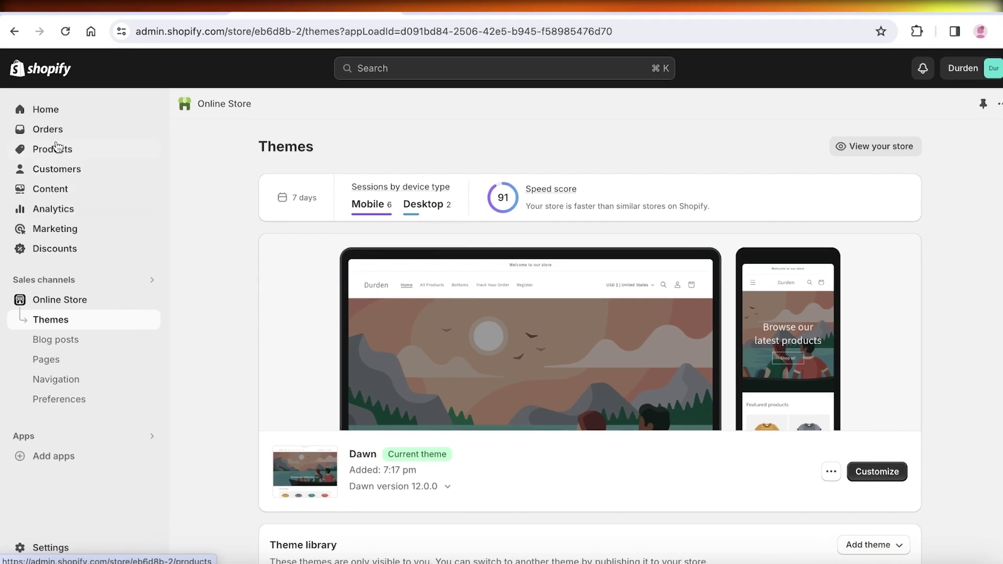
pyautogui.click(52, 160)
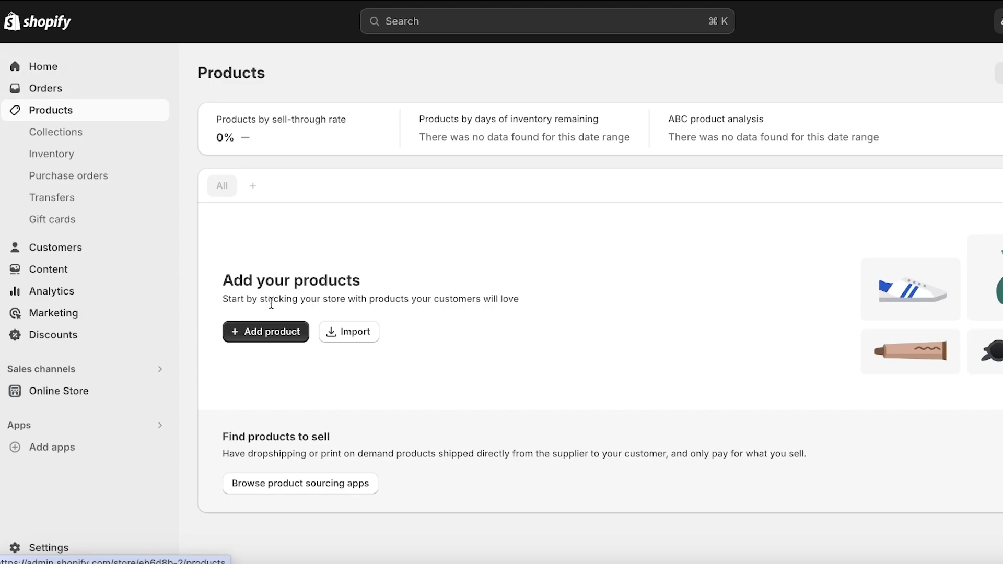
# Start a new product titled 'Daytona Crossbody'.
pyautogui.click(274, 338)
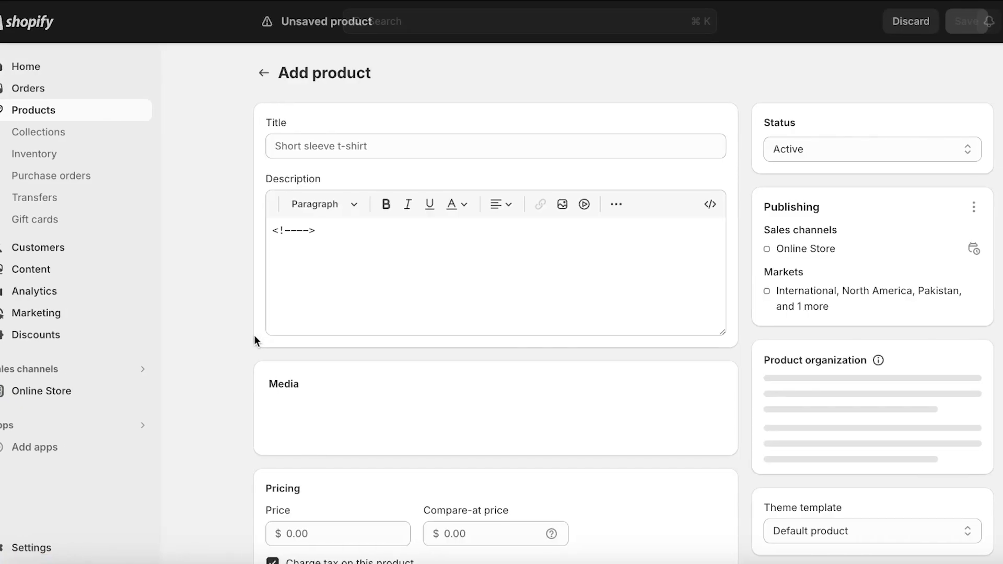
pyautogui.click(424, 145)
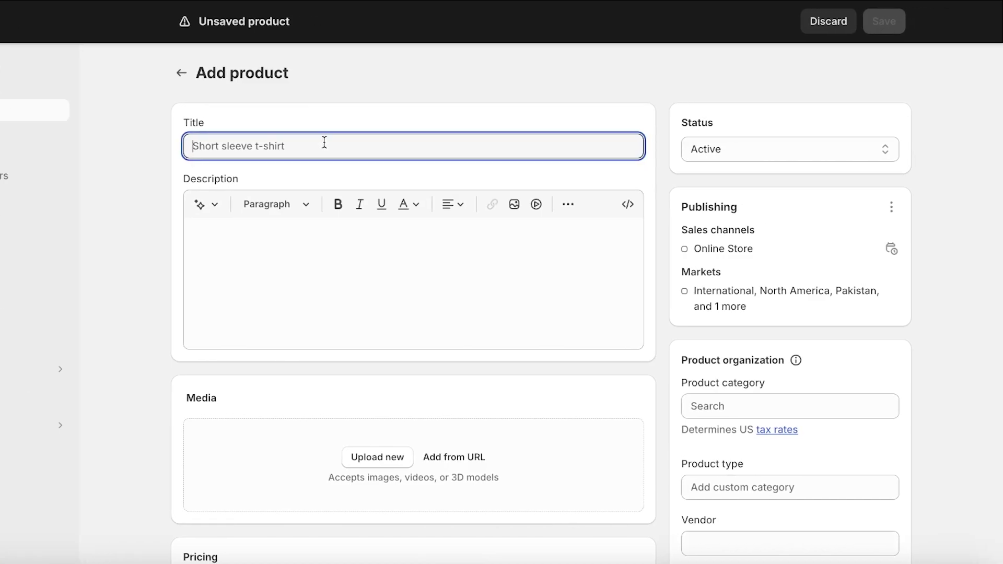
pyautogui.write('Daytona ')
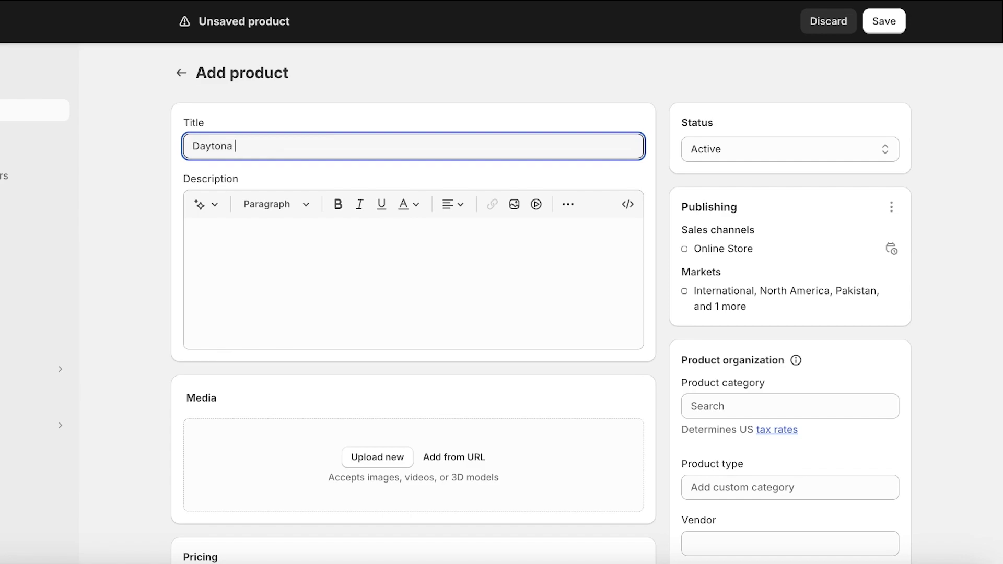
pyautogui.write('Crossbody')
# Add and keep an AI-generated product description, then remove the stray 'ABC' text.
pyautogui.click(374, 268)
pyautogui.write('ABC')
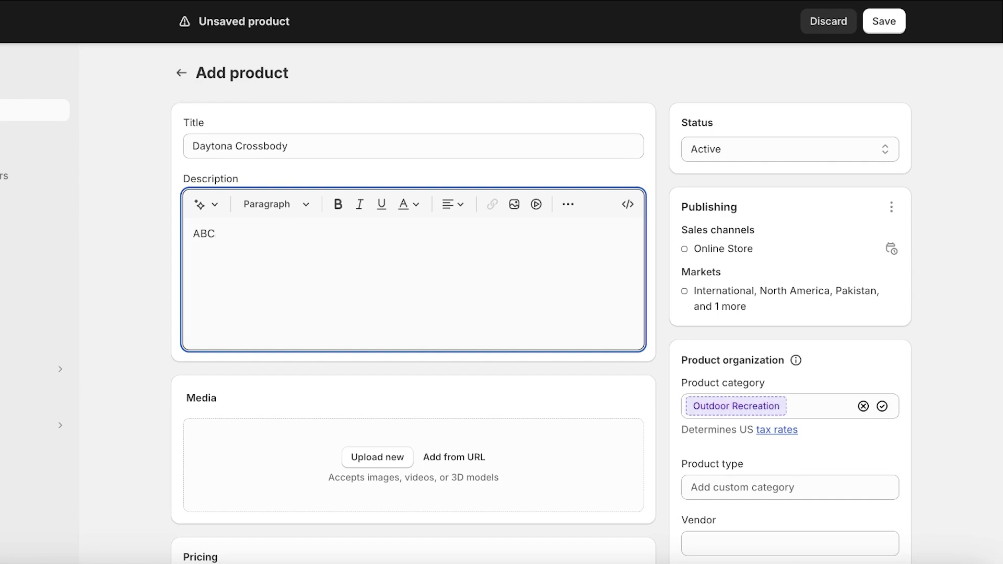
pyautogui.scroll(-3, 387, 272)
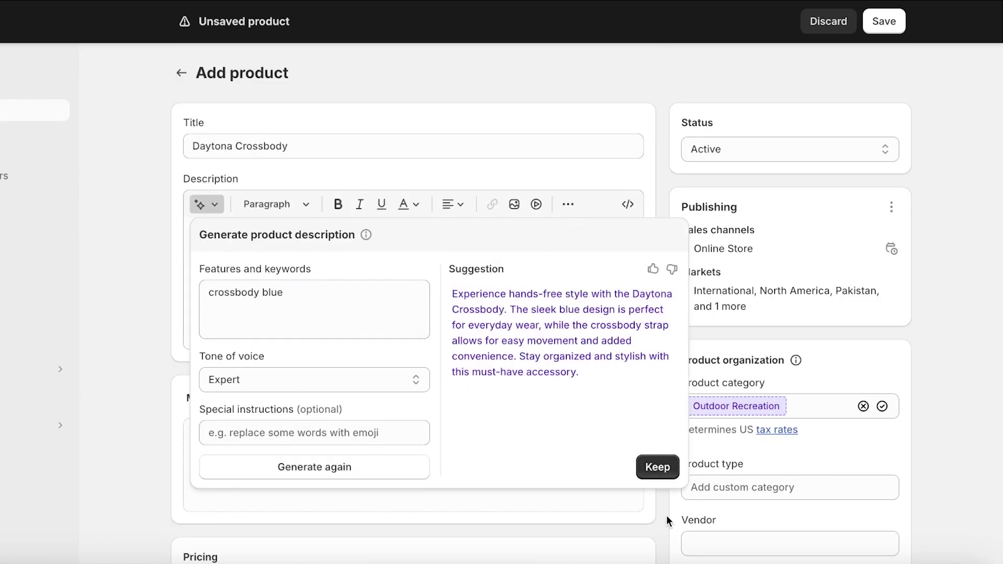
pyautogui.click(653, 467)
pyautogui.doubleClick(217, 234)
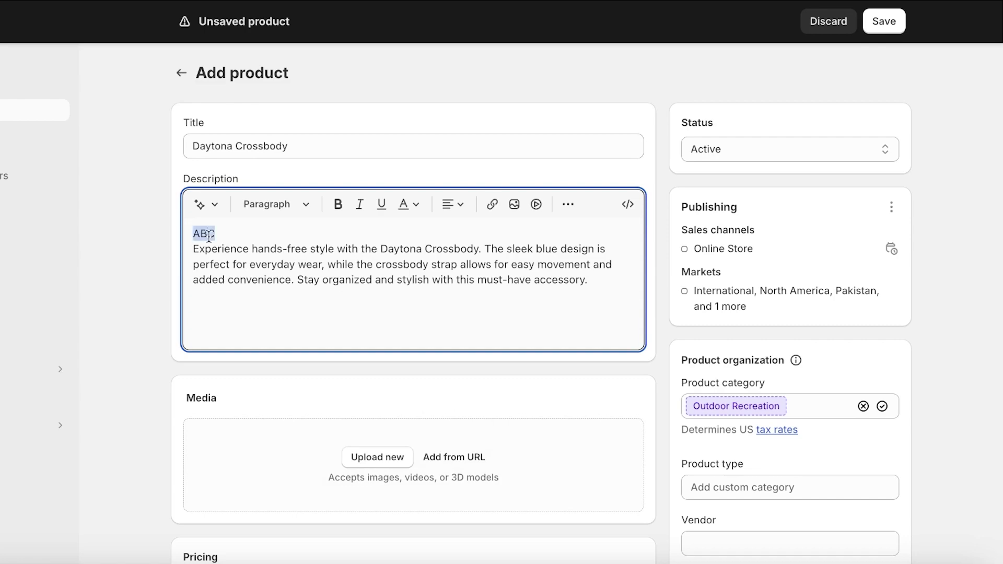
pyautogui.press('BackSpace')
pyautogui.press('BackSpace')
pyautogui.scroll(-1, 322, 388)
# Upload the blue bag image from the Desktop folder as the product's media.
pyautogui.click(374, 434)
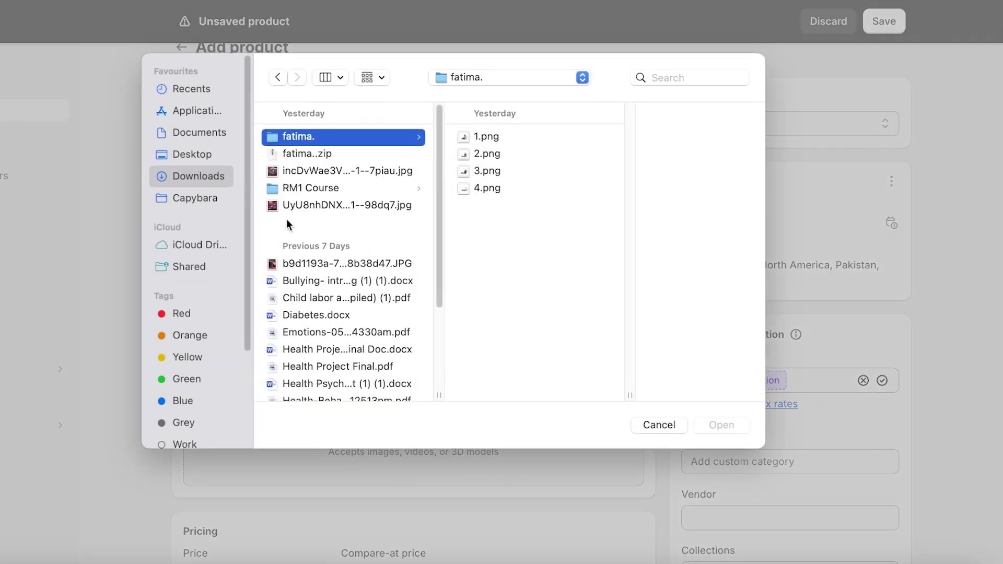
pyautogui.scroll(-5, 327, 334)
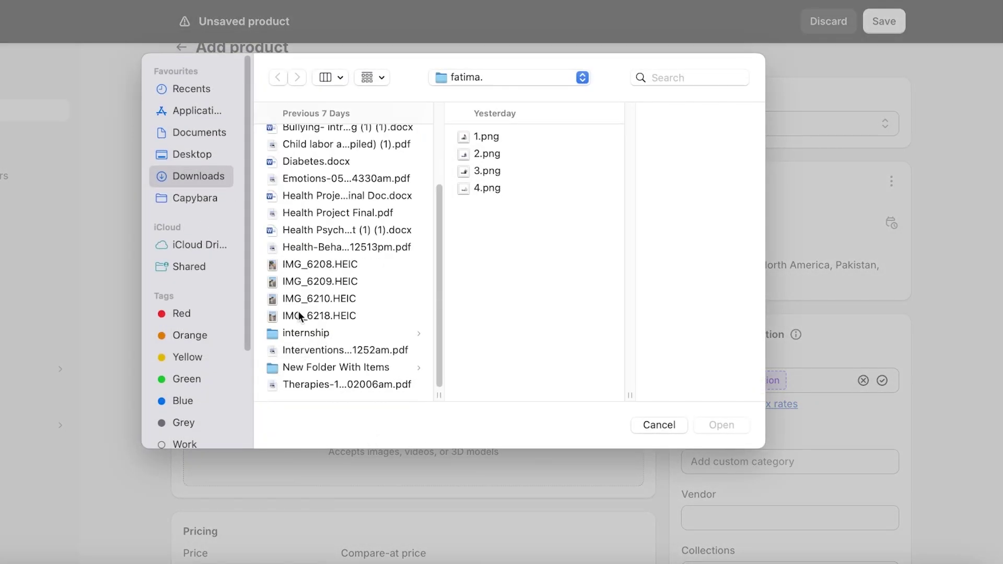
pyautogui.scroll(1, 284, 242)
pyautogui.click(172, 198)
pyautogui.click(174, 177)
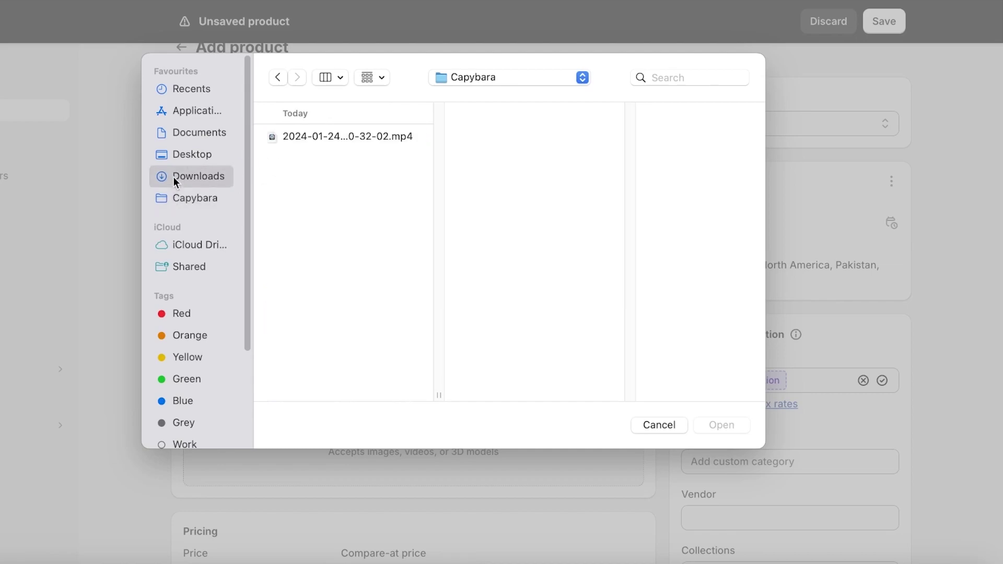
pyautogui.scroll(-5, 305, 151)
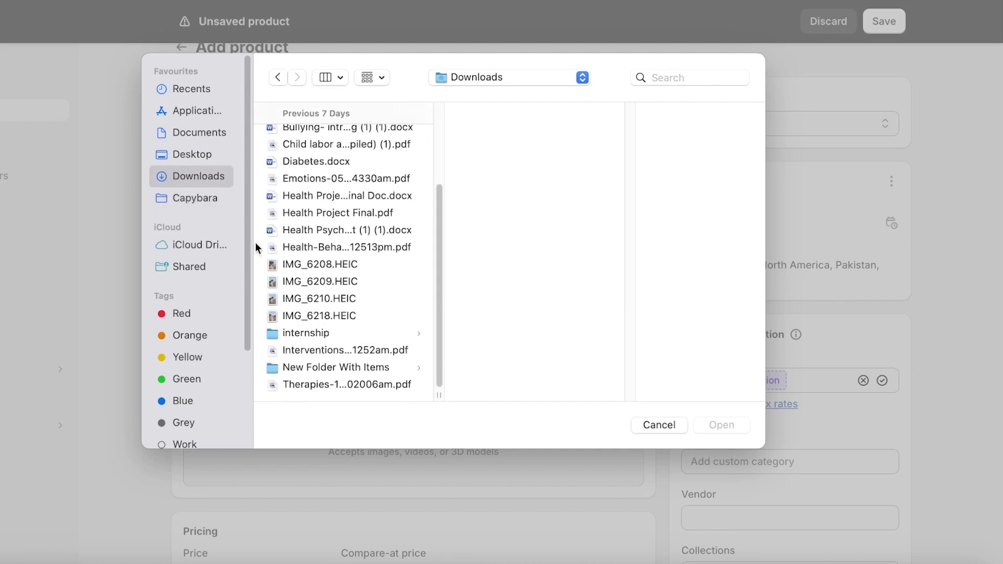
pyautogui.click(172, 134)
pyautogui.click(176, 153)
pyautogui.scroll(-10, 319, 189)
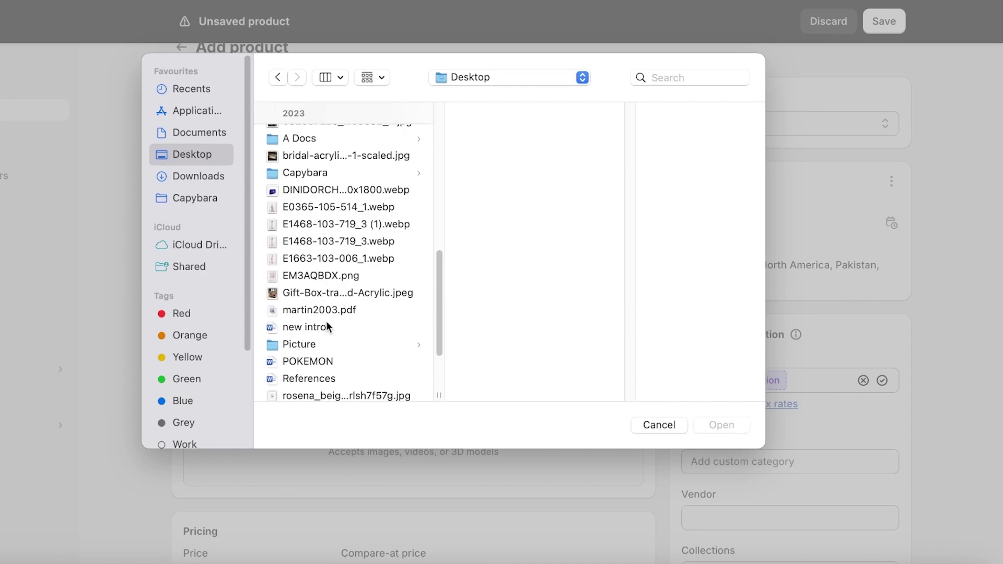
pyautogui.click(303, 190)
pyautogui.click(721, 425)
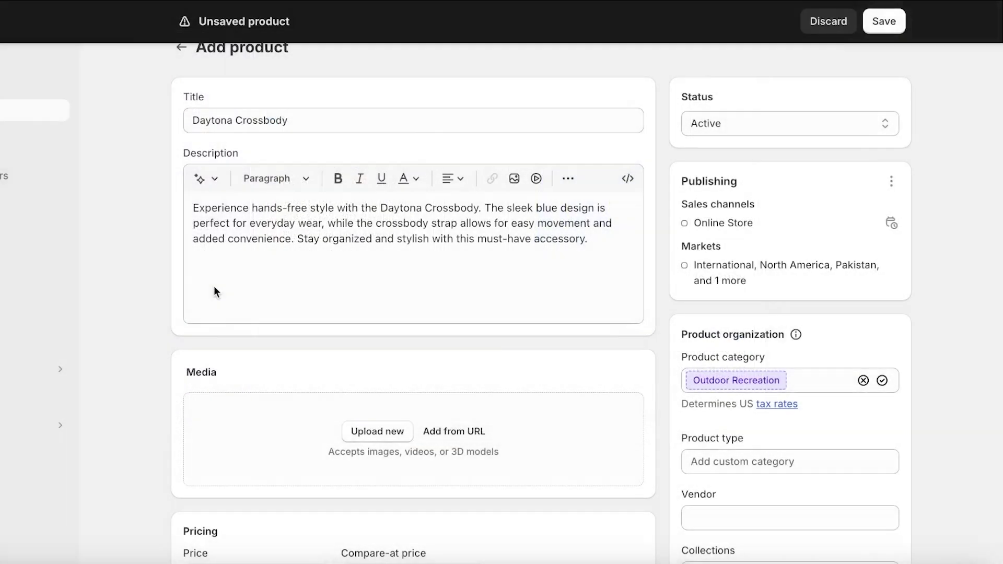
# Set the product price to $10 and save the product.
pyautogui.scroll(-8, 329, 285)
pyautogui.click(228, 272)
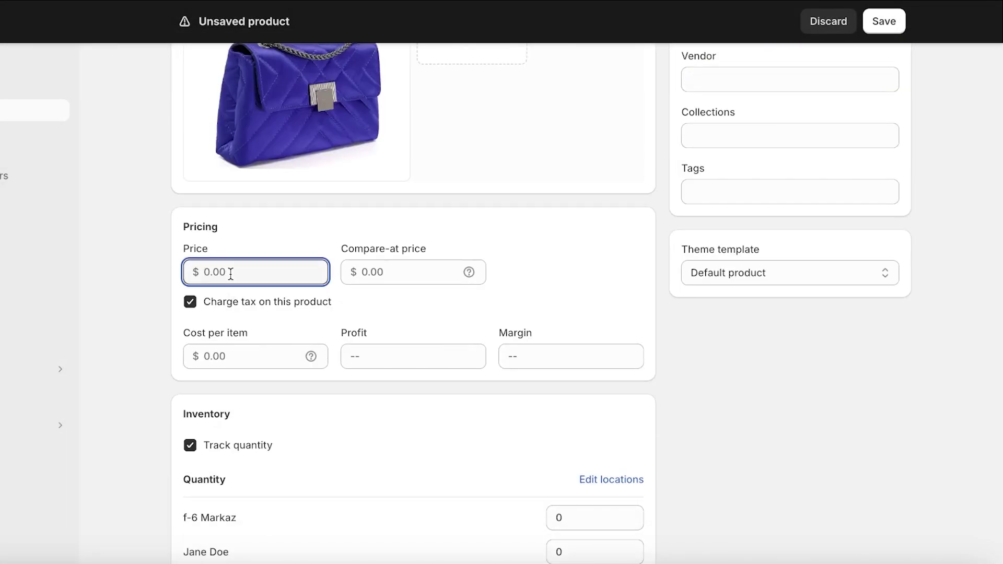
pyautogui.write('10')
pyautogui.scroll(-15, 258, 328)
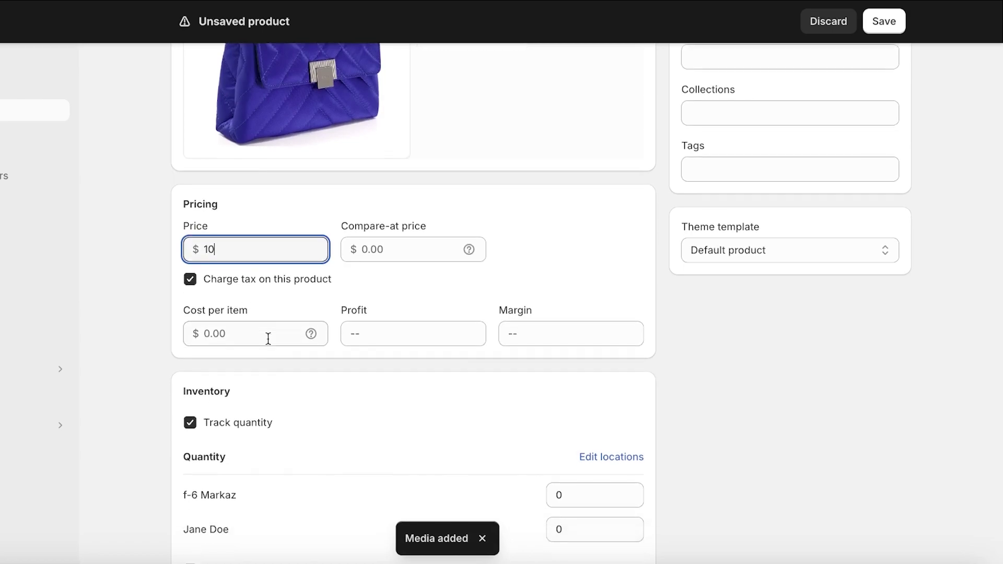
pyautogui.click(914, 21)
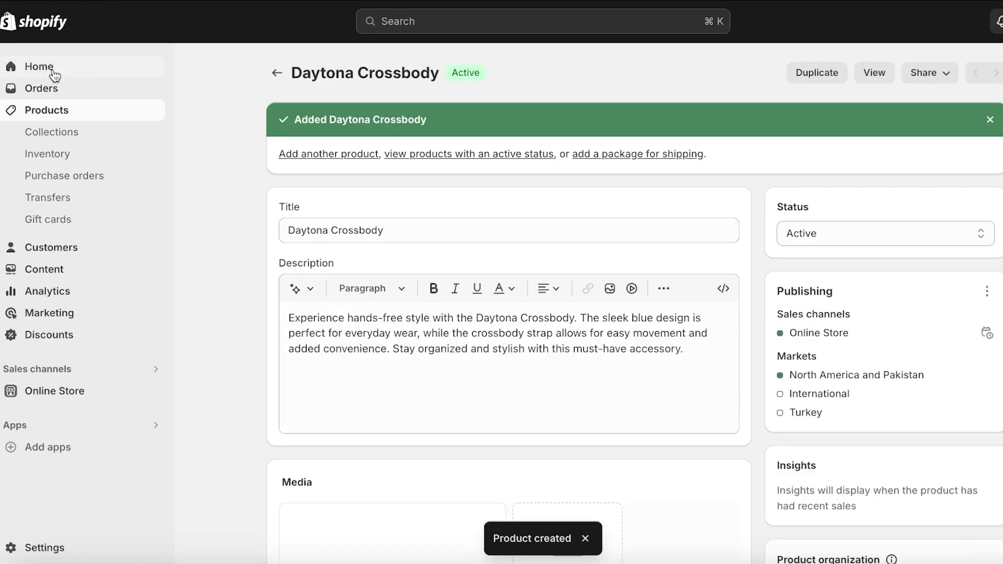
pyautogui.click(40, 67)
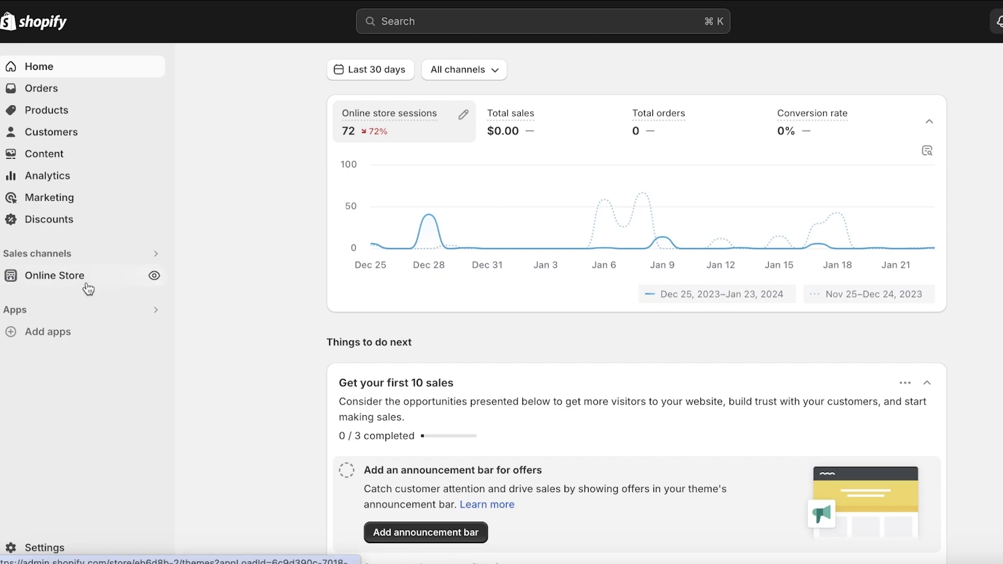
# Browse the Themes page and free themes, then bring up Dawn in the theme editor.
pyautogui.click(61, 285)
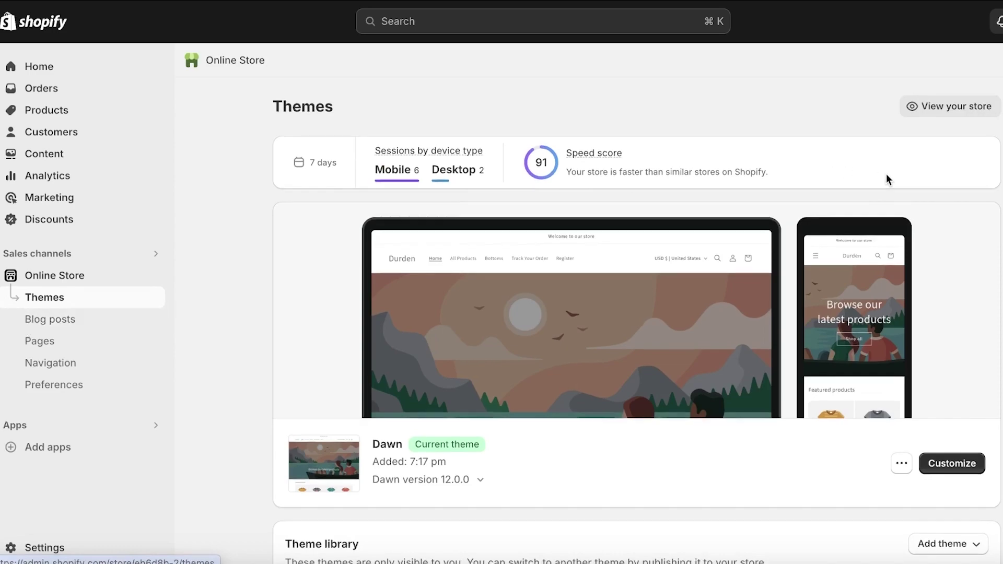
pyautogui.scroll(-2, 302, 197)
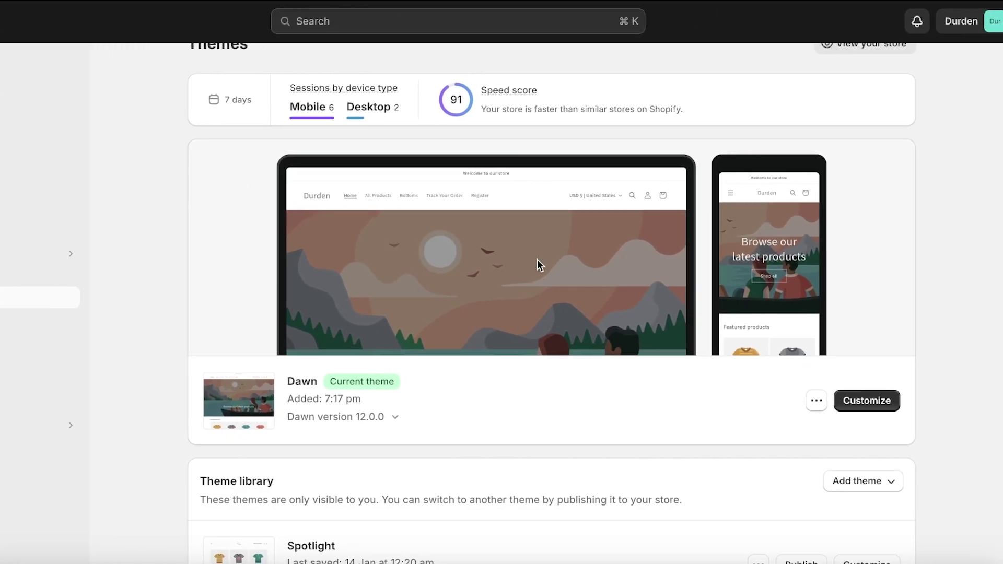
pyautogui.scroll(-1, 537, 258)
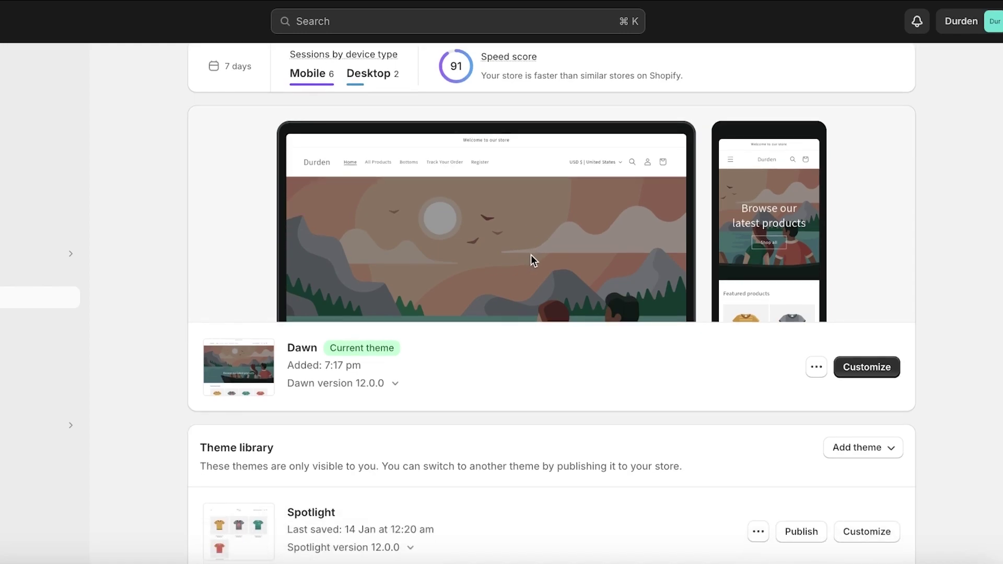
pyautogui.scroll(-10, 507, 261)
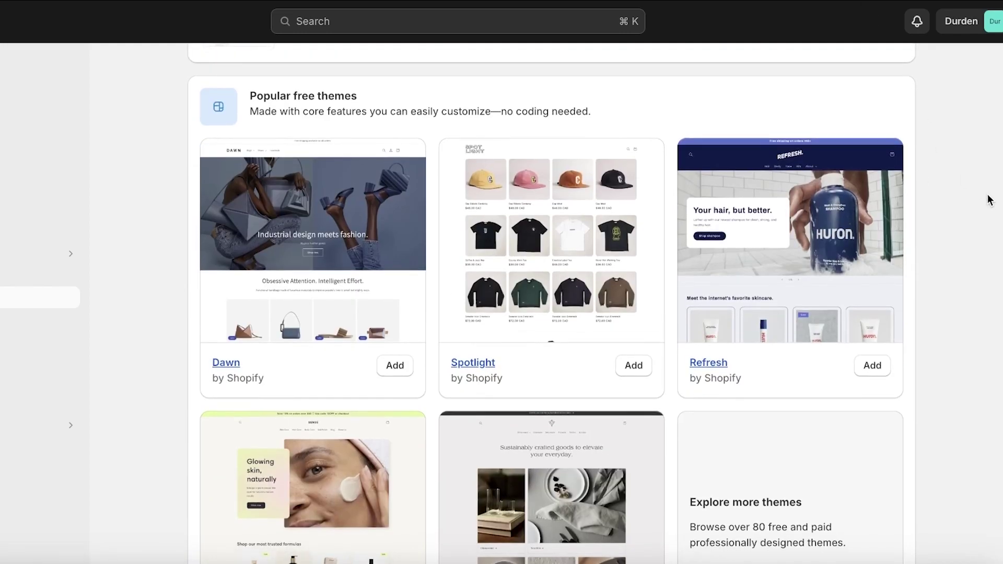
pyautogui.scroll(-1, 992, 201)
pyautogui.scroll(-3, 991, 200)
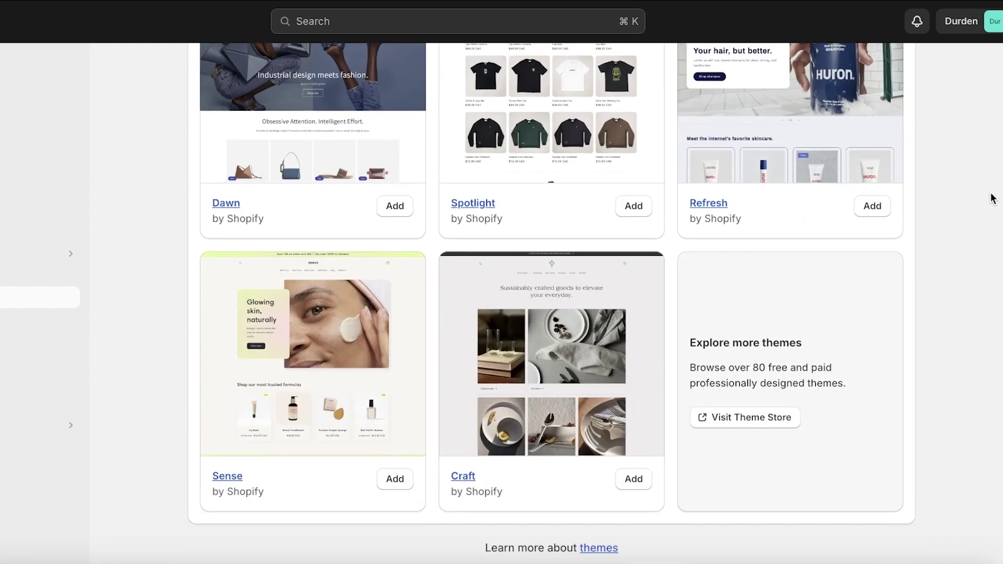
pyautogui.scroll(1, 988, 202)
pyautogui.scroll(3, 983, 205)
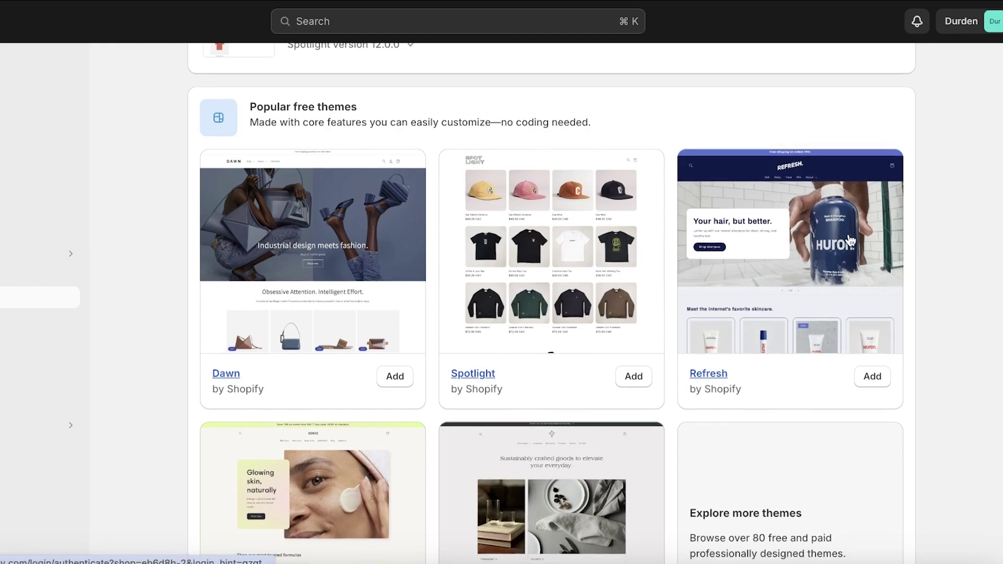
pyautogui.scroll(-3, 857, 232)
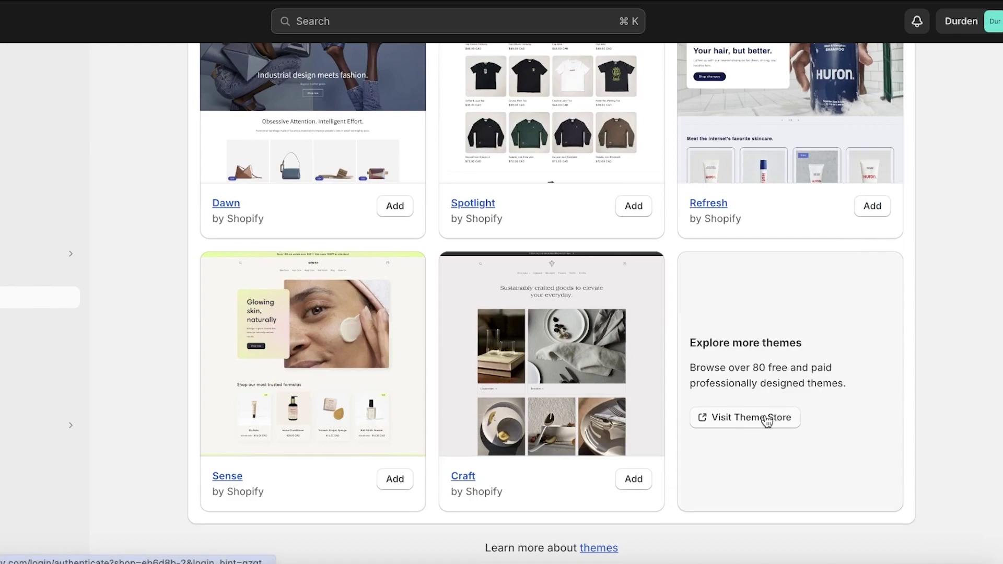
pyautogui.scroll(1, 911, 346)
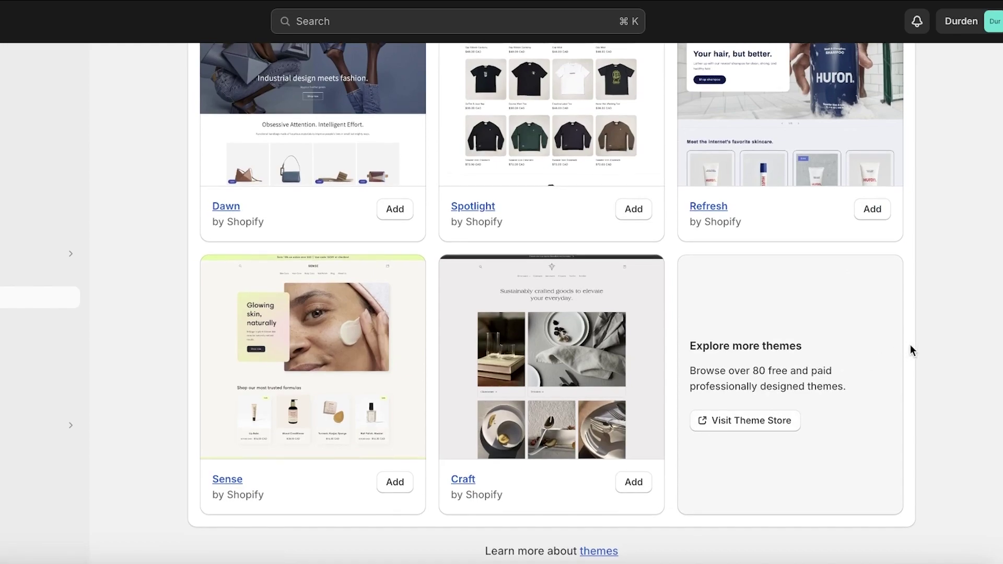
pyautogui.scroll(10, 911, 346)
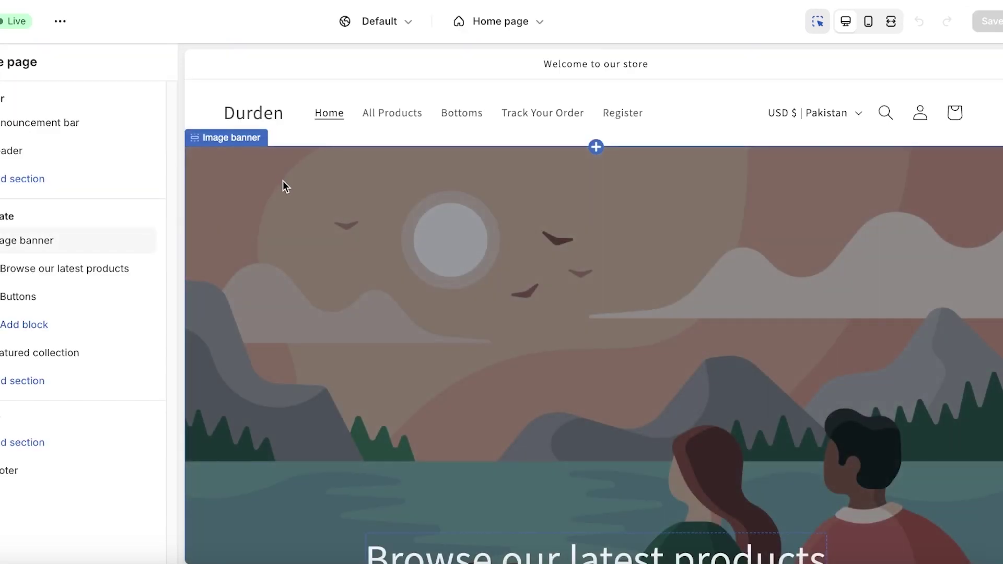
# Set the Red_Retro_Hippie Durden image as the header logo in Theme settings.
pyautogui.scroll(-2, 623, 206)
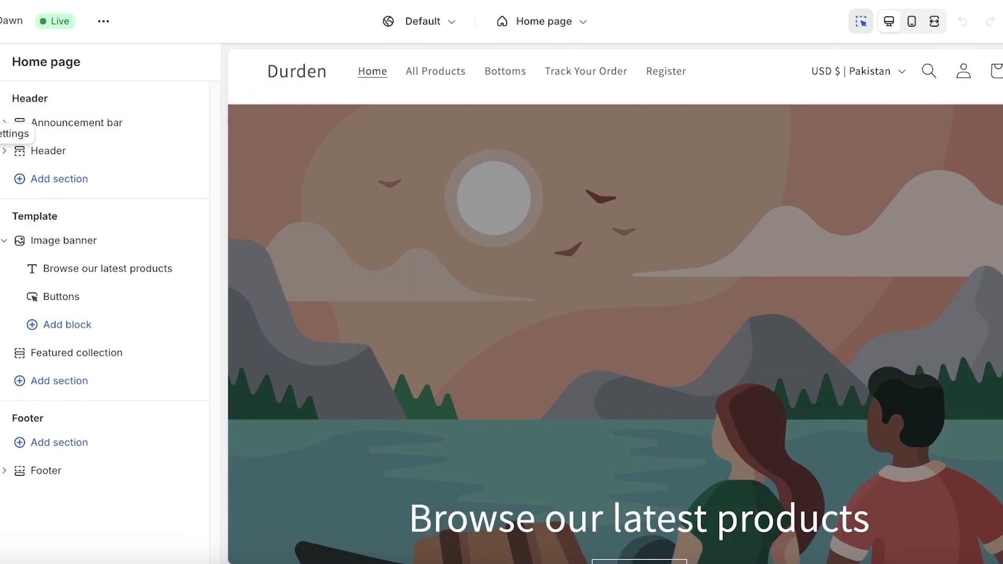
pyautogui.click(12, 99)
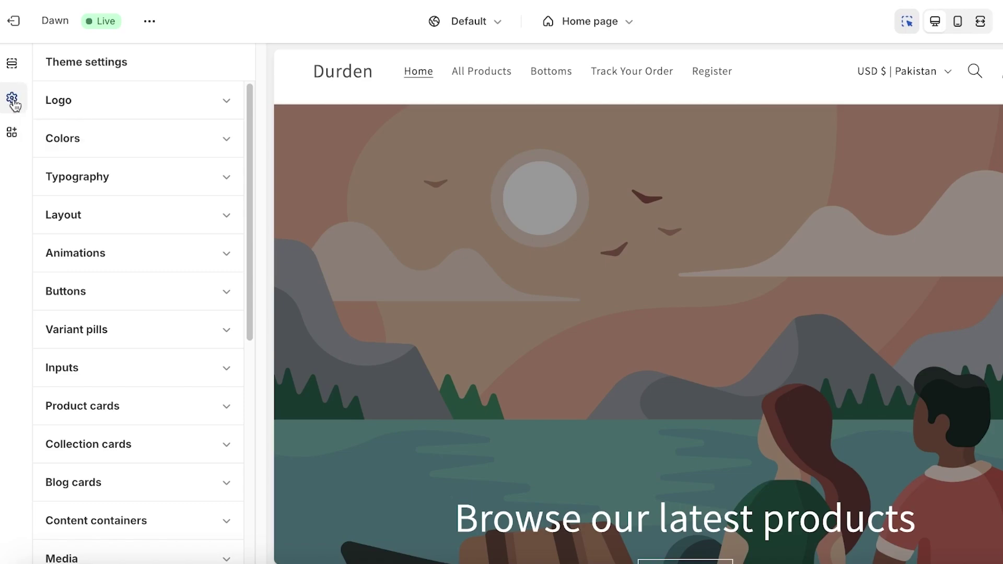
pyautogui.click(126, 100)
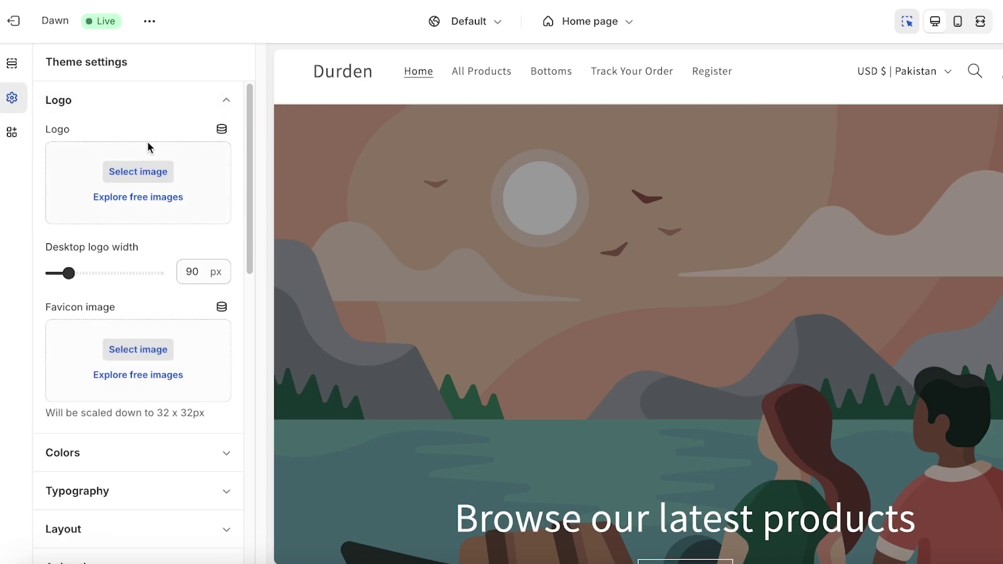
pyautogui.click(146, 172)
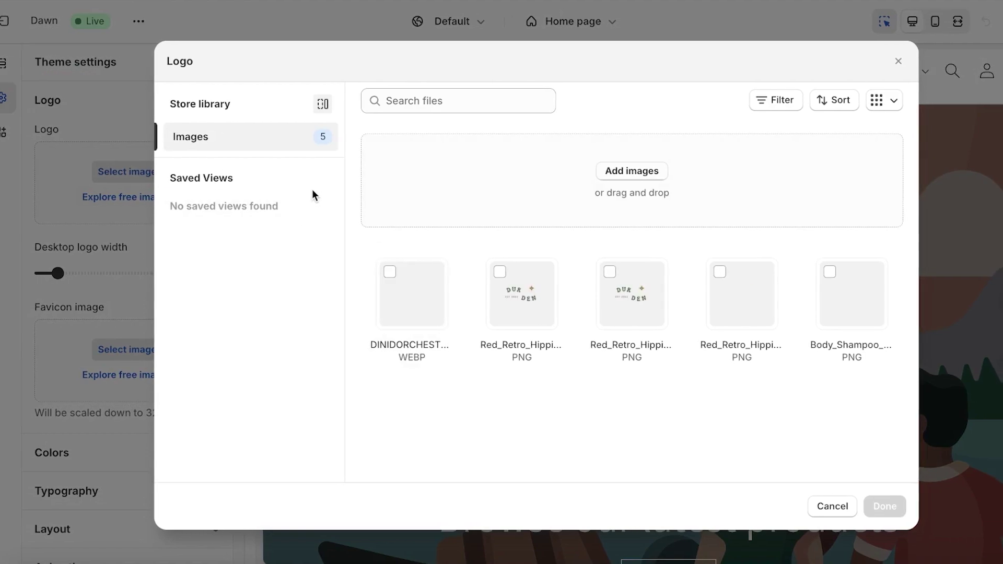
pyautogui.click(546, 285)
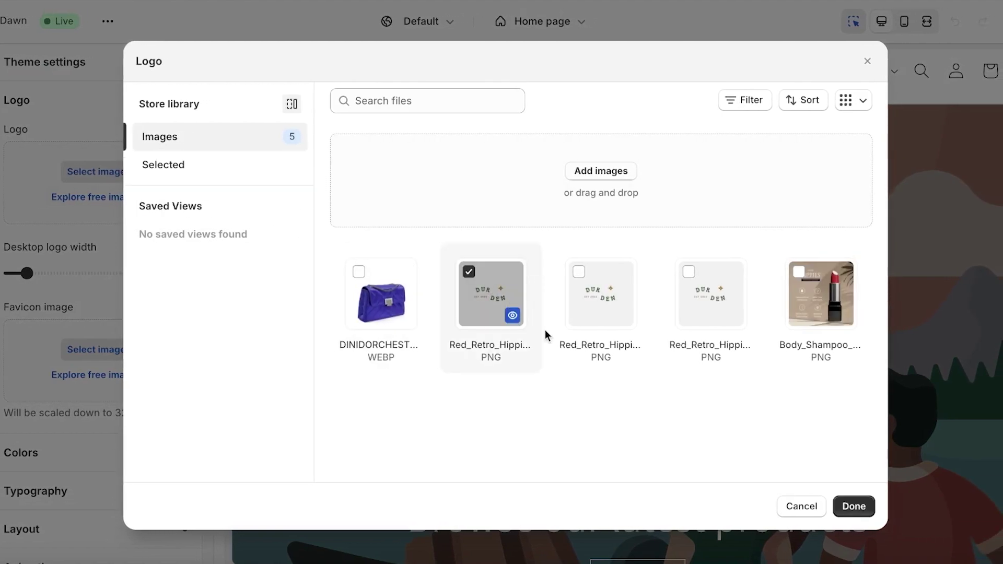
pyautogui.click(851, 503)
# Use the same Red_Retro_Hippie Durden image as the store's favicon.
pyautogui.scroll(-1, 96, 374)
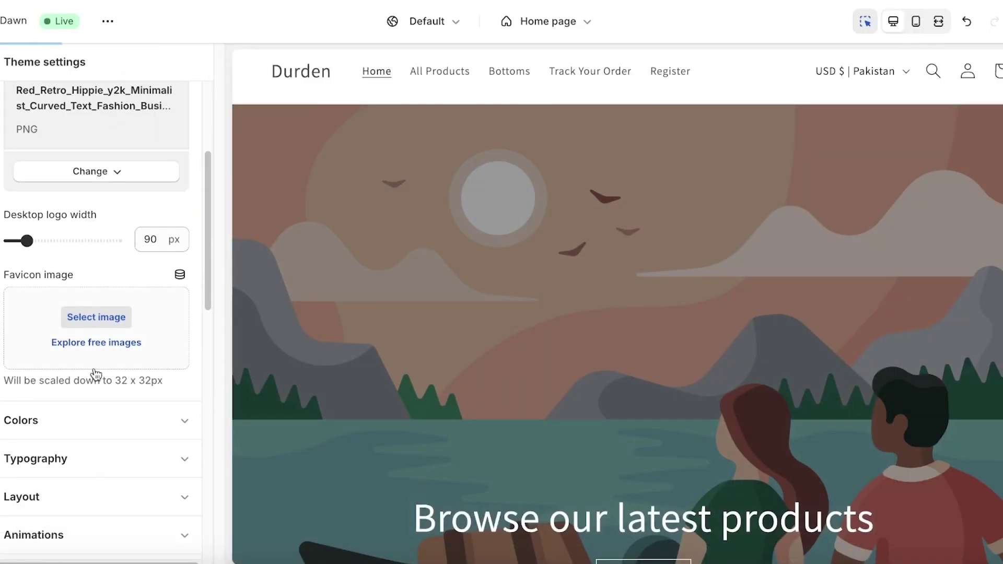
pyautogui.click(66, 319)
pyautogui.click(491, 296)
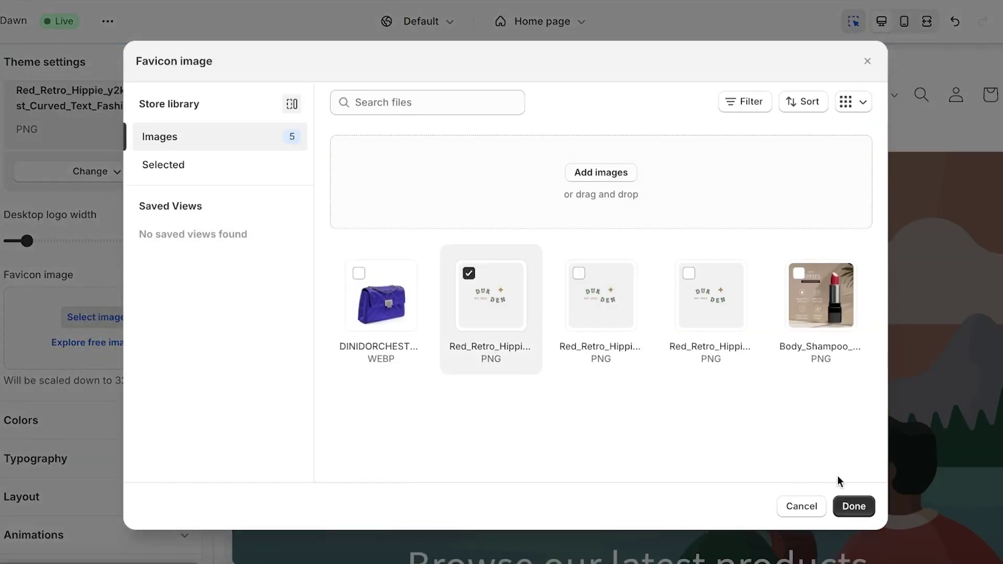
pyautogui.click(853, 506)
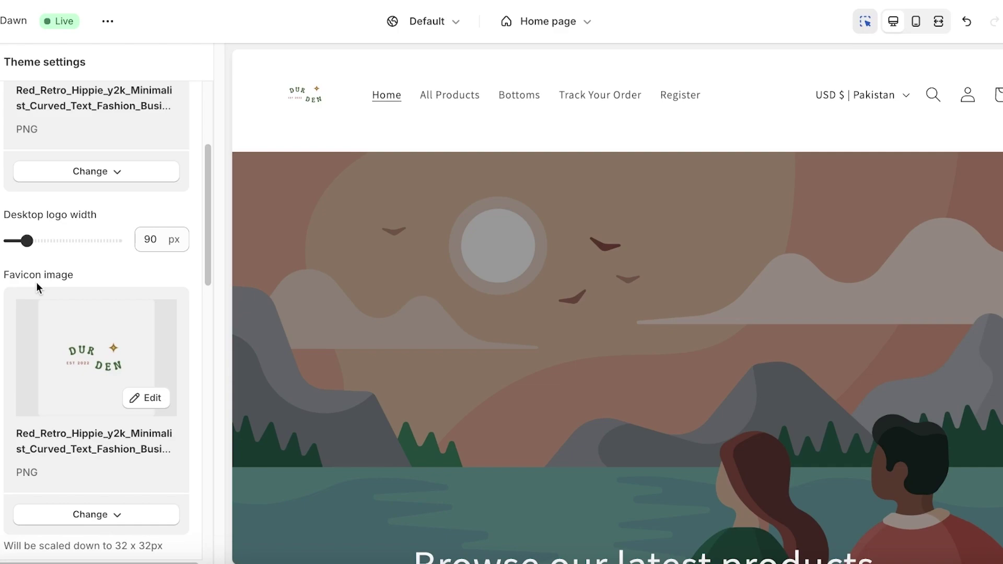
pyautogui.scroll(-10, 36, 282)
pyautogui.scroll(15, 39, 280)
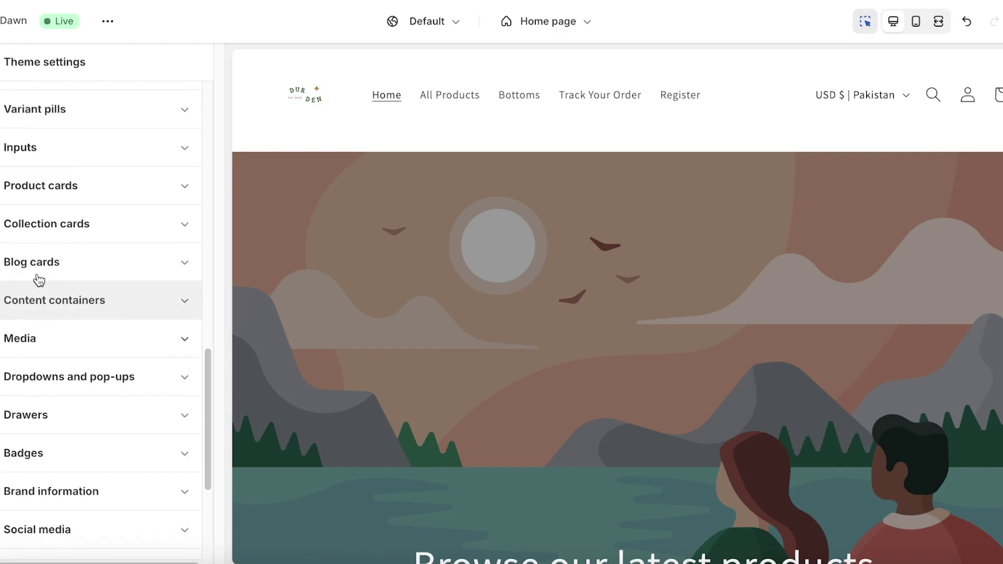
# Add new colour schemes under Colors, reviewing Scheme 4 along the way.
pyautogui.click(184, 101)
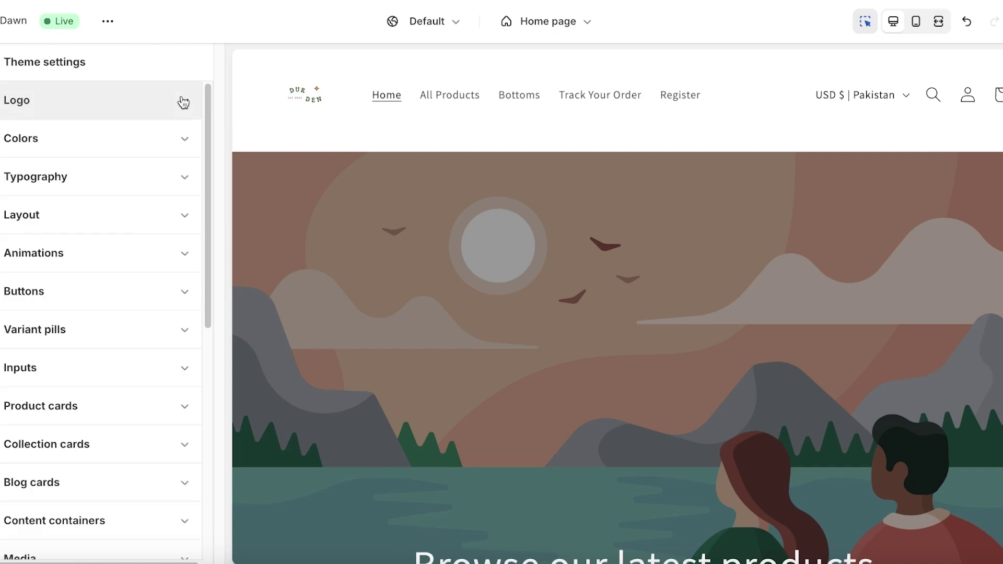
pyautogui.click(163, 136)
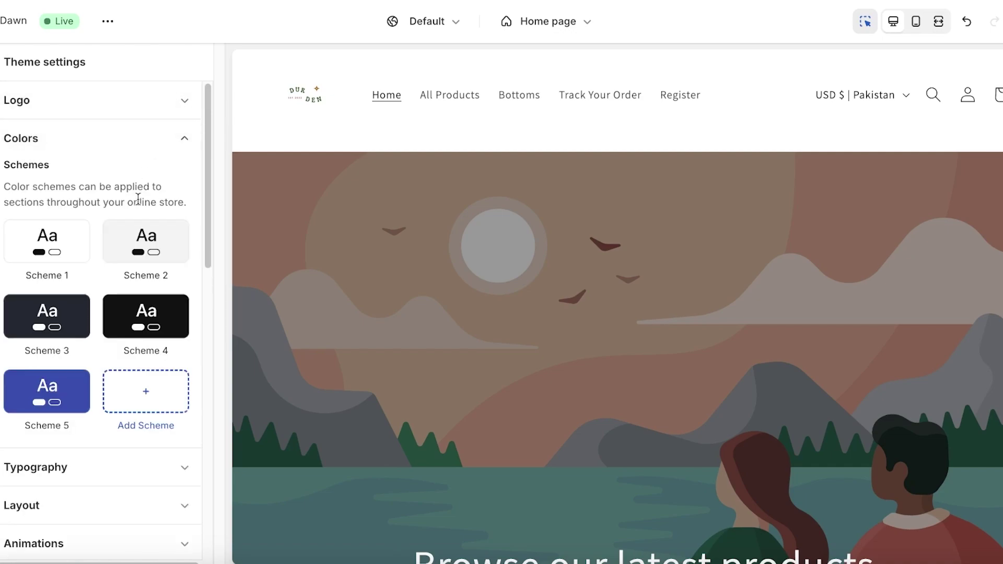
pyautogui.click(147, 393)
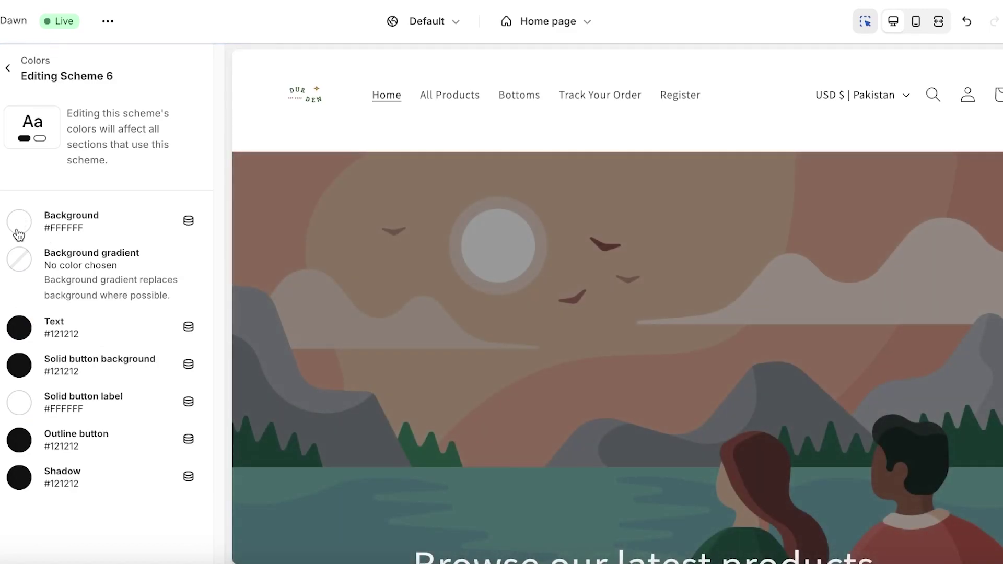
pyautogui.click(8, 71)
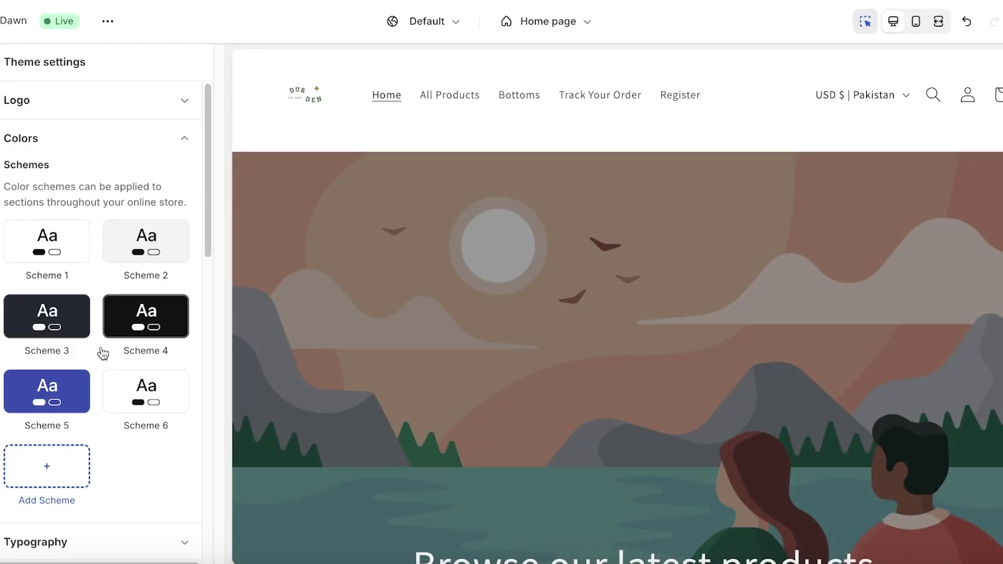
pyautogui.click(129, 329)
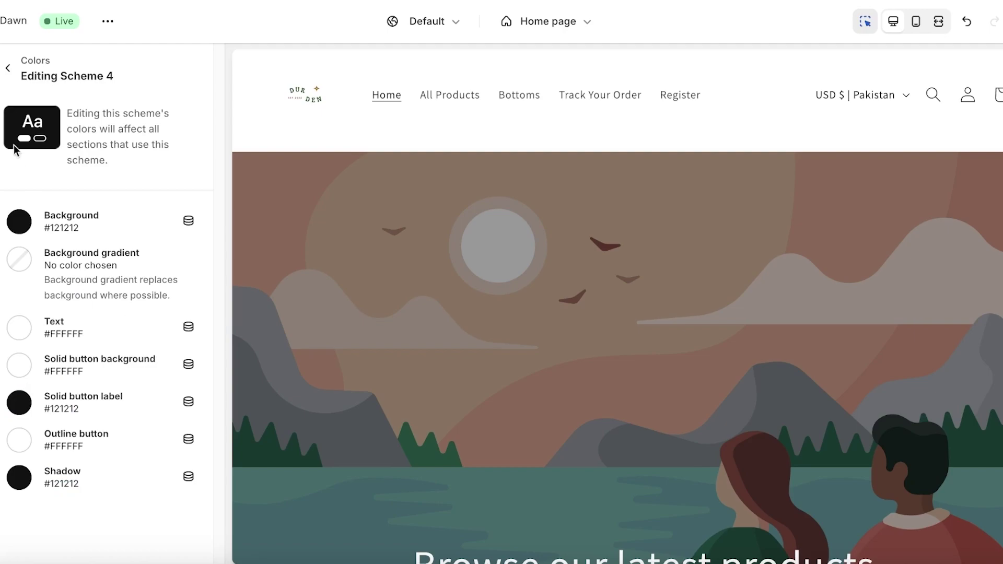
pyautogui.click(8, 69)
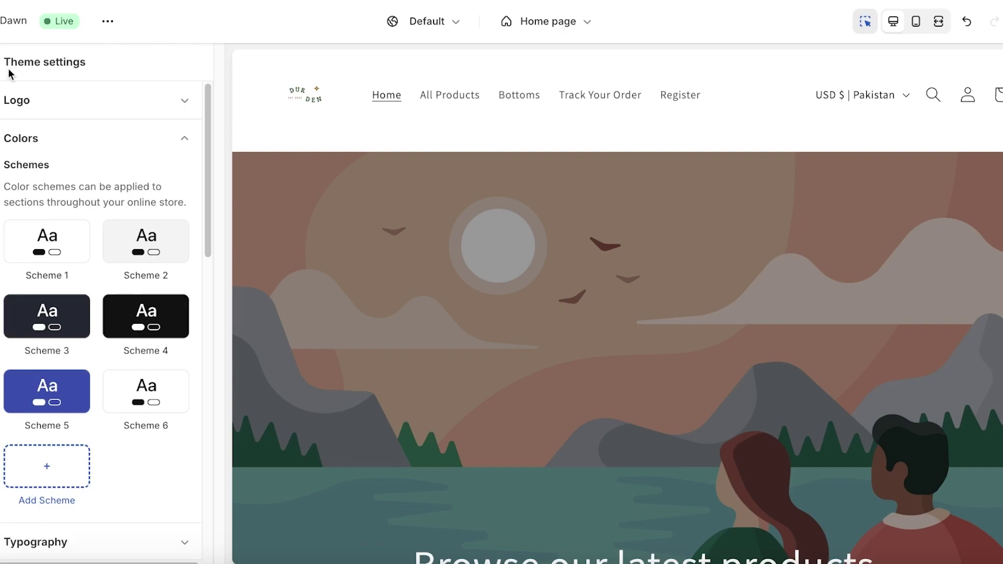
pyautogui.click(33, 462)
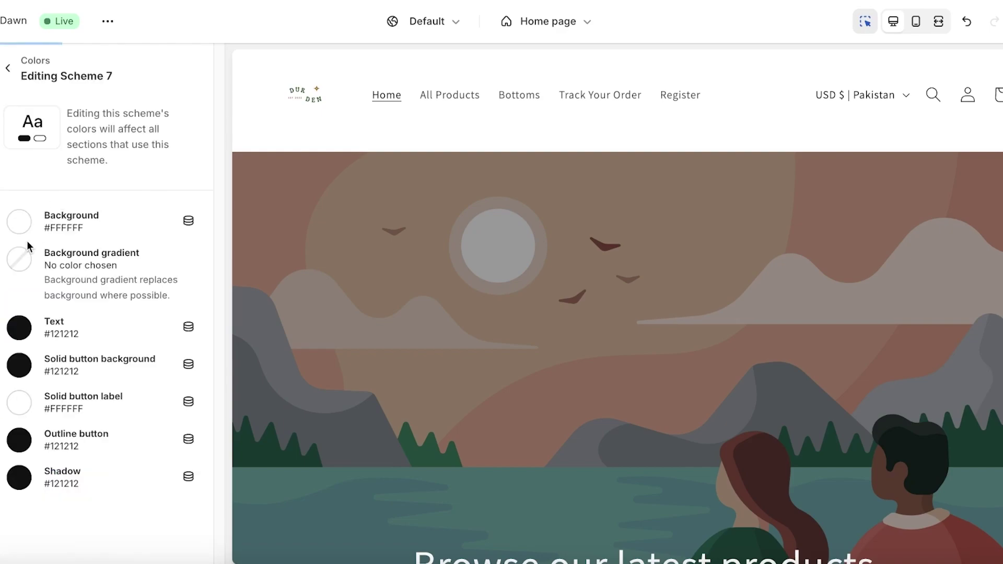
# Set Scheme 7's background colour to light pink #E1A7C1.
pyautogui.click(18, 222)
pyautogui.click(153, 348)
pyautogui.click(44, 259)
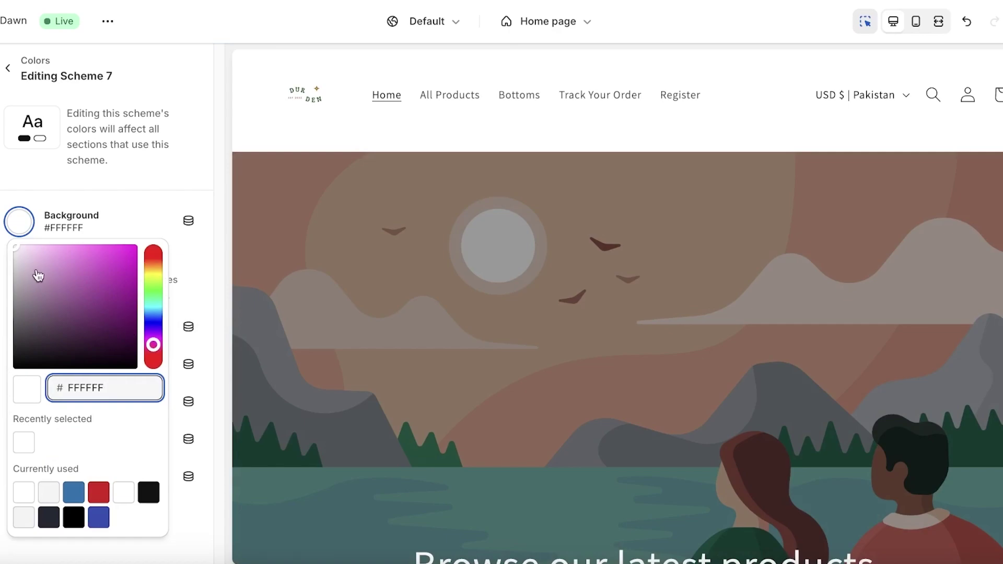
pyautogui.click(153, 349)
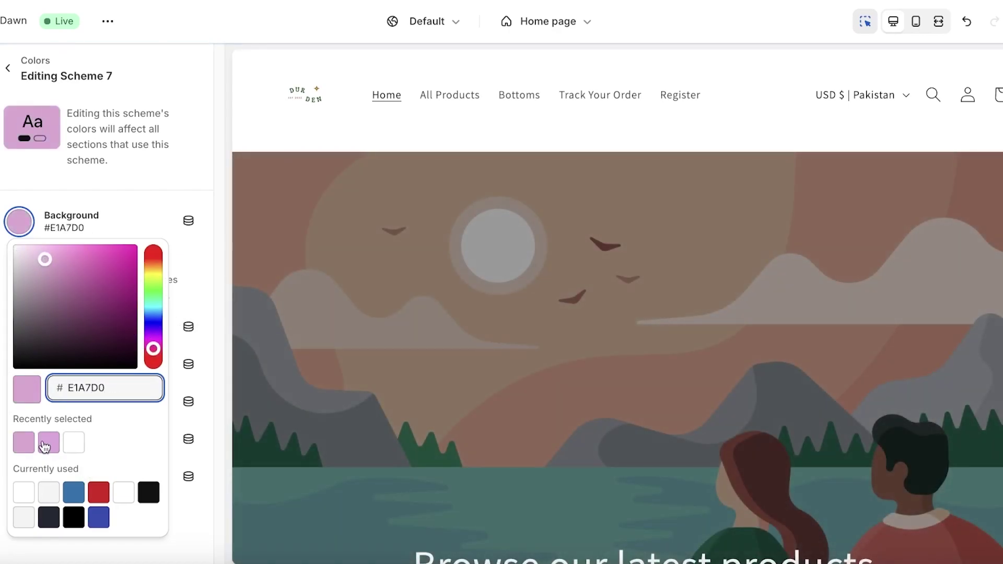
pyautogui.click(45, 444)
pyautogui.click(153, 350)
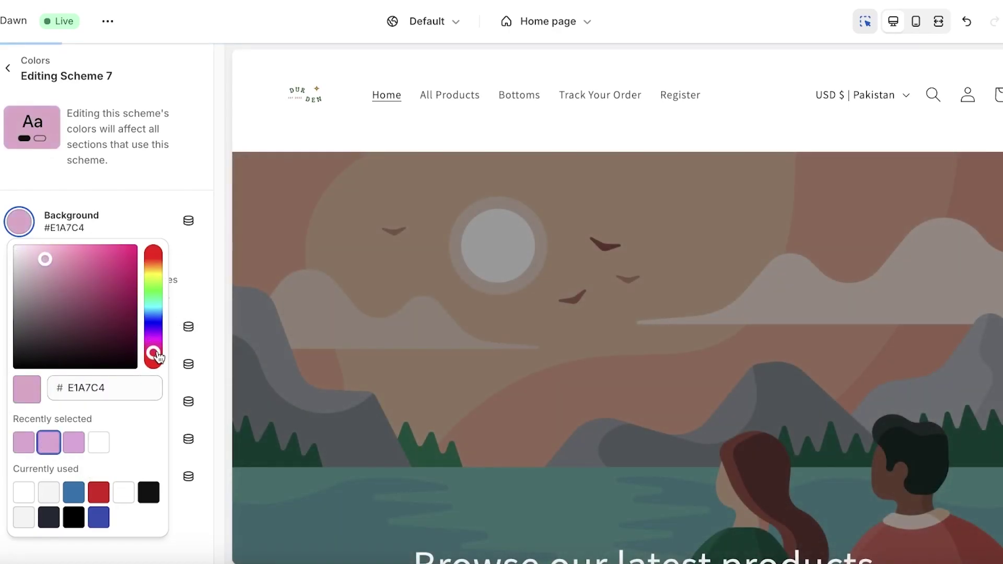
pyautogui.click(153, 351)
pyautogui.click(156, 349)
# Set Scheme 7's solid button background to plum #66294D.
pyautogui.click(19, 365)
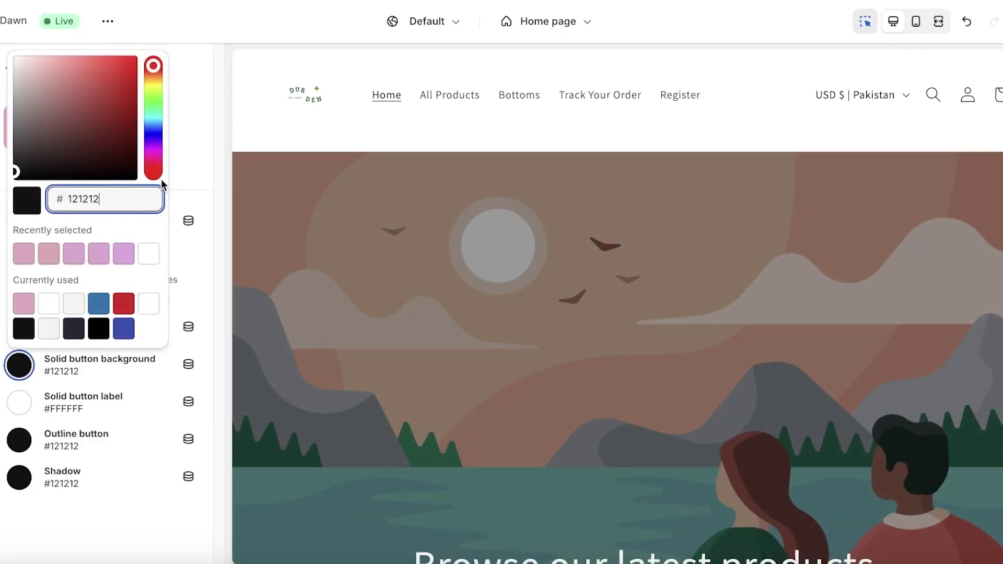
pyautogui.moveTo(153, 168); pyautogui.dragTo(152, 157)
pyautogui.click(60, 143)
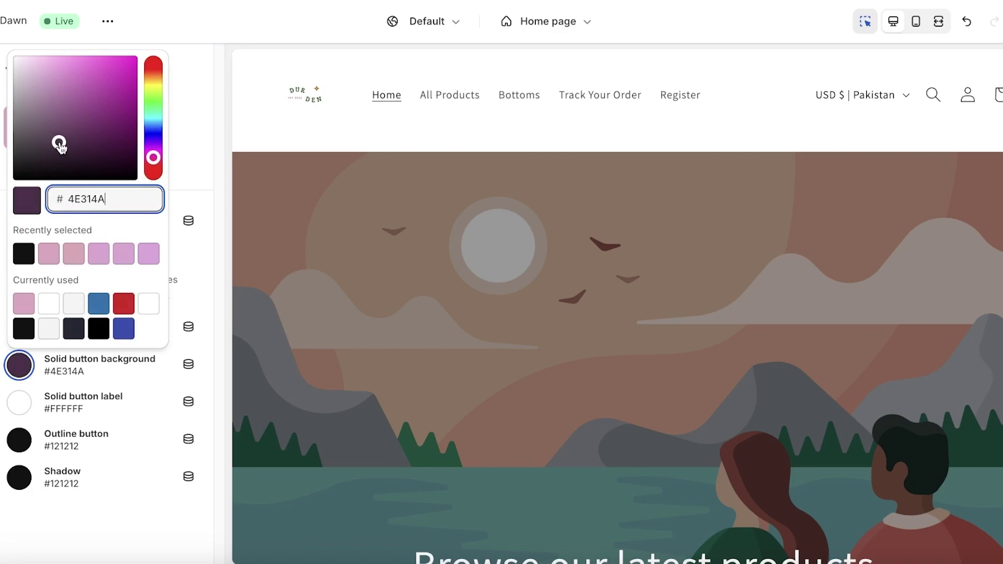
pyautogui.click(152, 162)
pyautogui.click(86, 131)
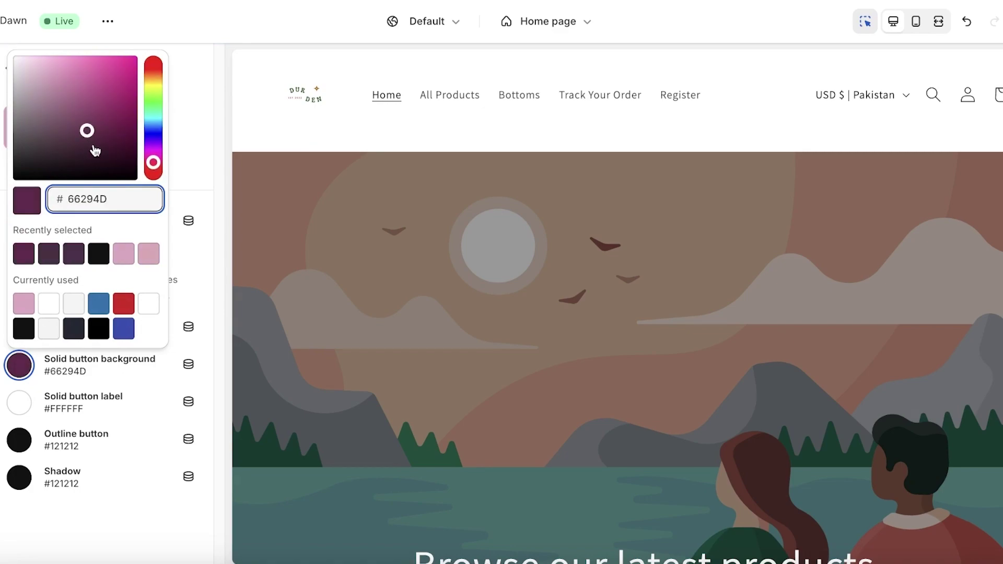
pyautogui.click(143, 421)
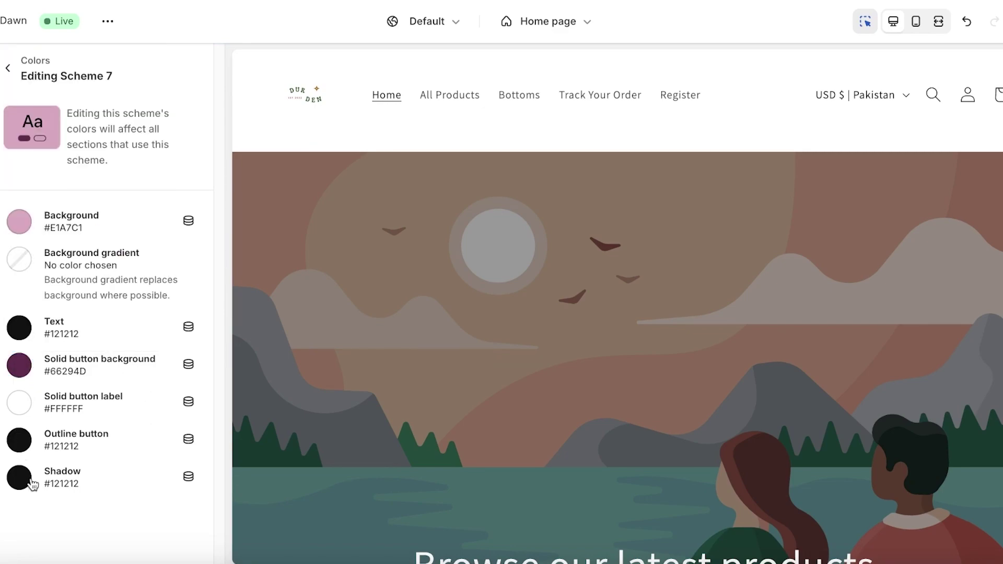
pyautogui.click(9, 71)
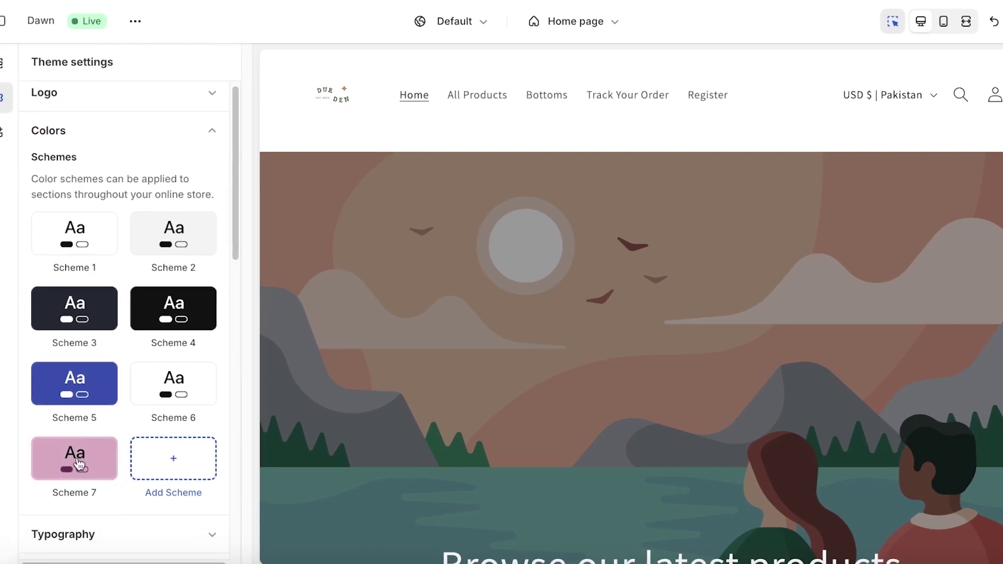
# Apply colour Scheme 7 to the header menu.
pyautogui.click(445, 179)
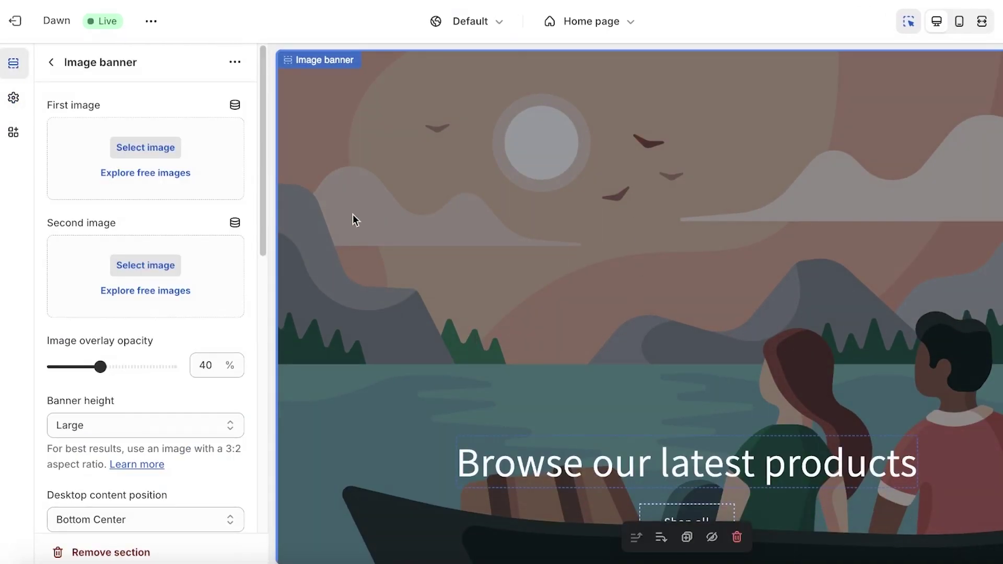
pyautogui.scroll(-5, 190, 230)
pyautogui.scroll(3, 477, 193)
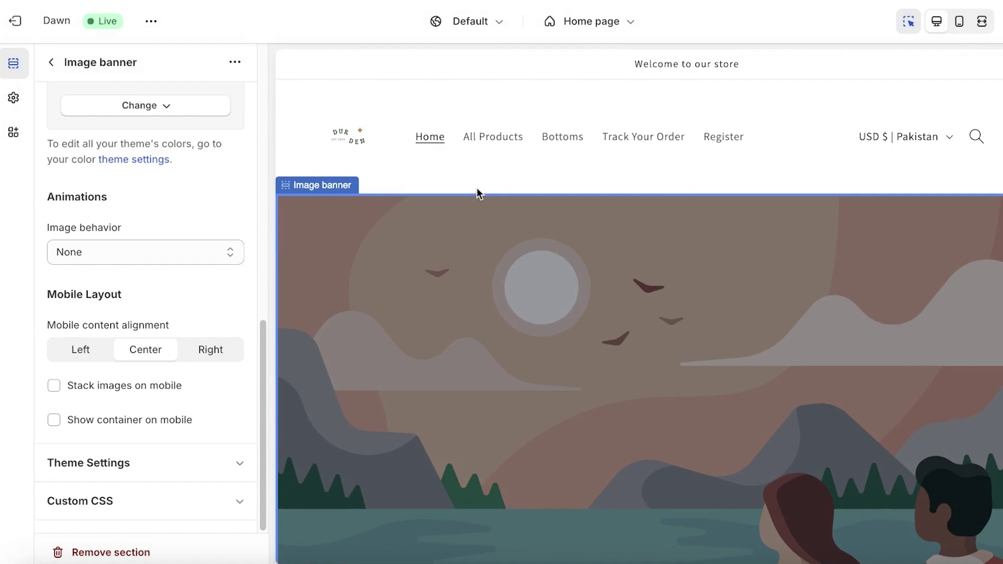
pyautogui.click(589, 113)
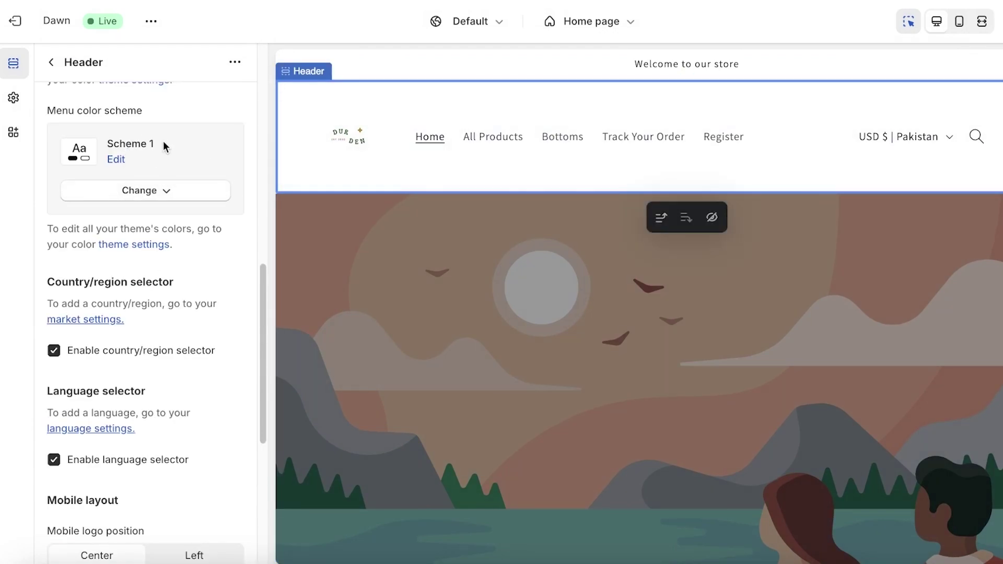
pyautogui.click(155, 201)
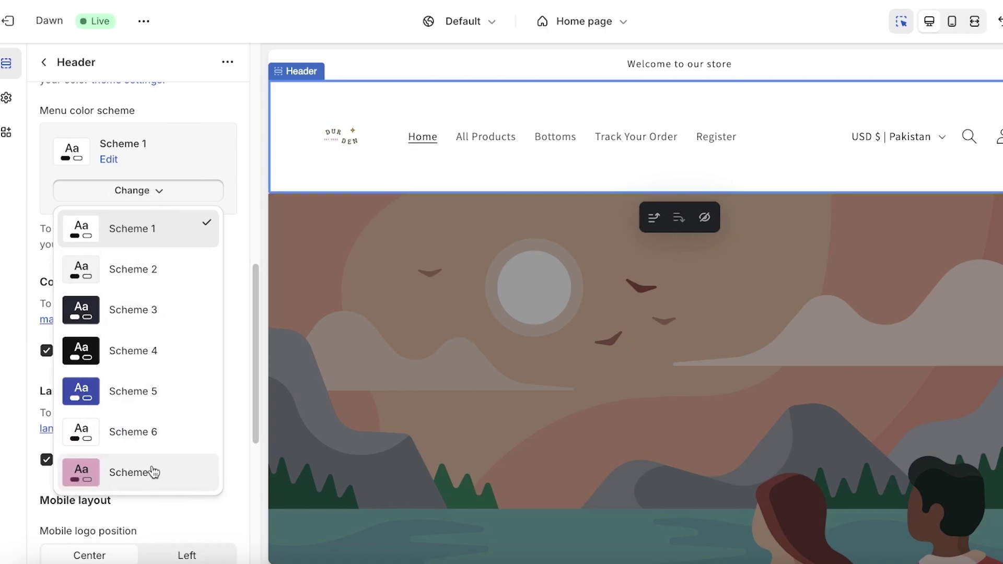
pyautogui.click(153, 472)
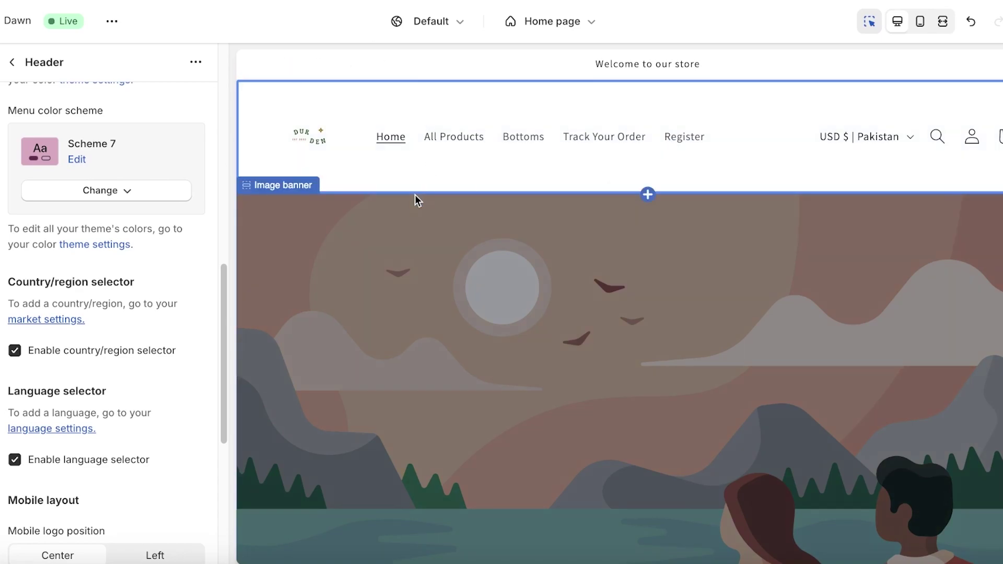
# Return to the home page sections and bring up the Image banner settings.
pyautogui.scroll(-3, 230, 303)
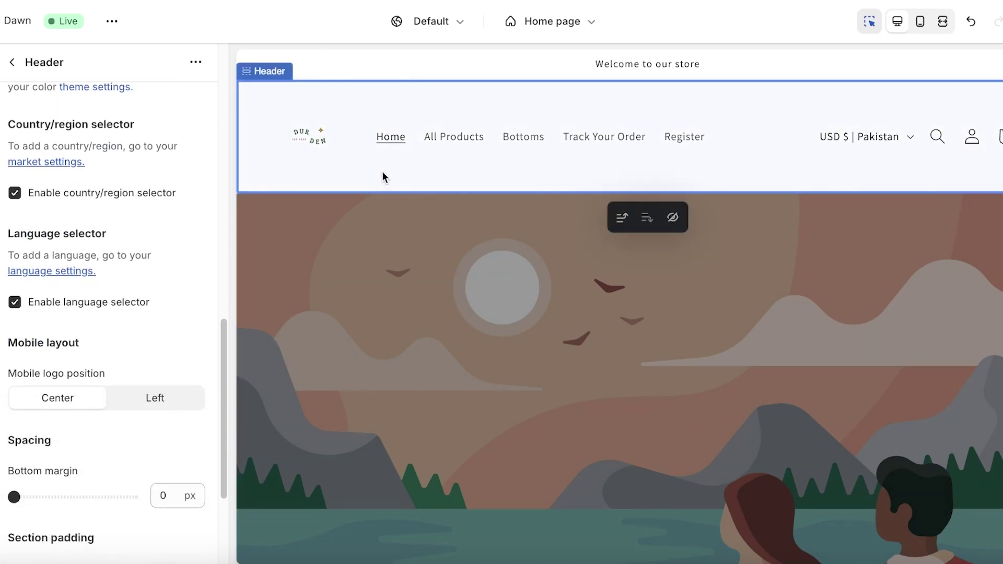
pyautogui.click(331, 134)
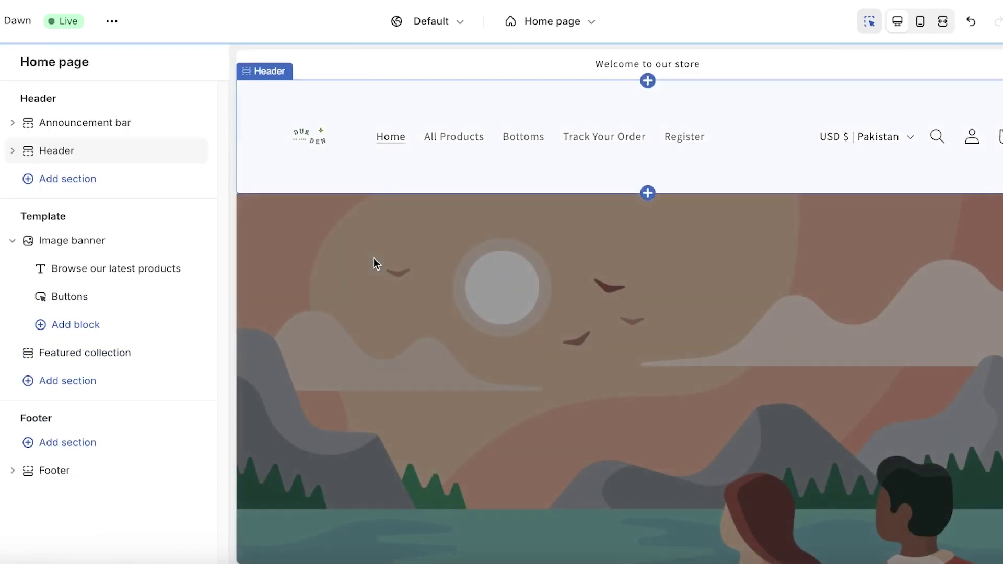
pyautogui.click(347, 119)
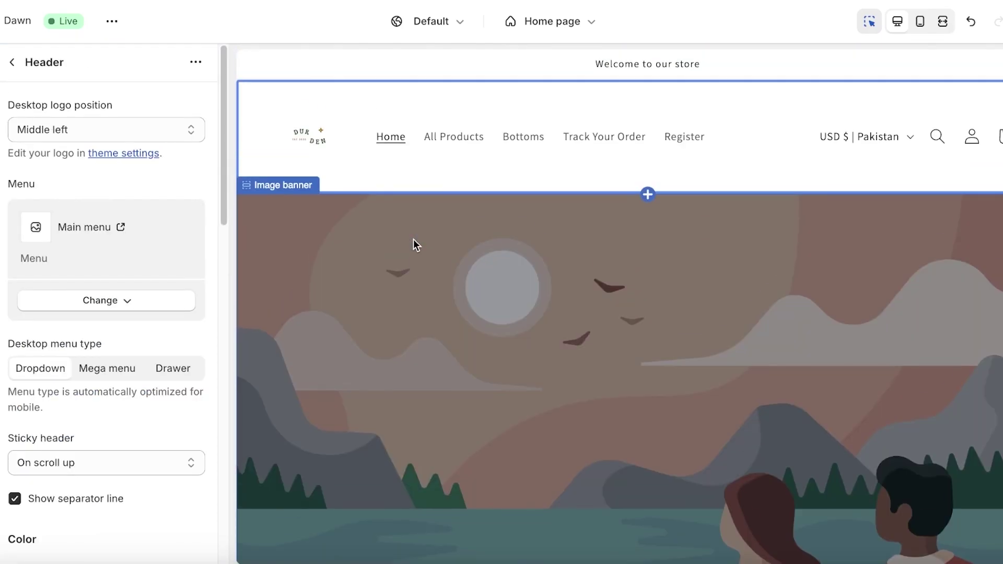
pyautogui.click(413, 240)
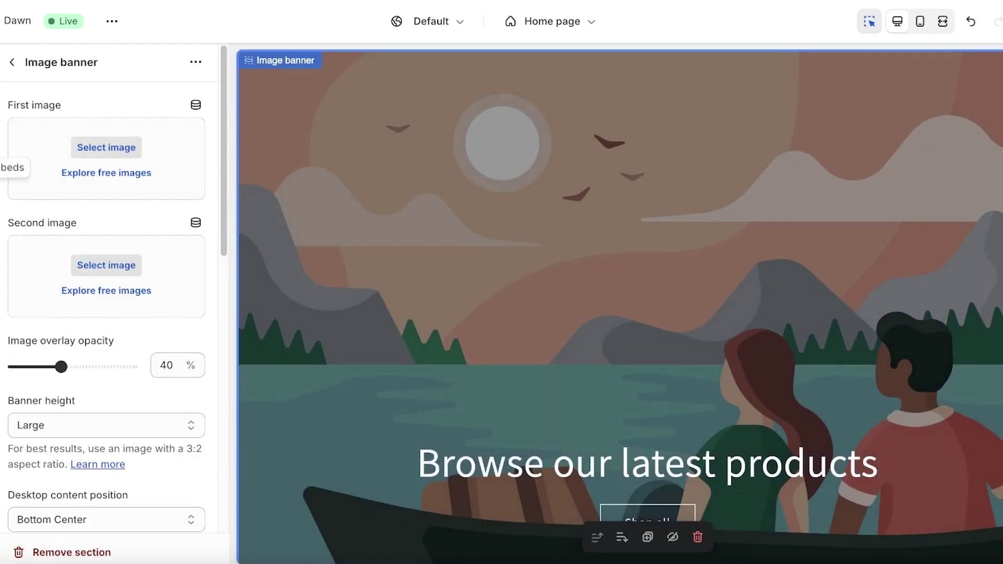
# In Typography, browse heading font options such as Amiri and Arapey.
pyautogui.click(58, 147)
pyautogui.click(59, 148)
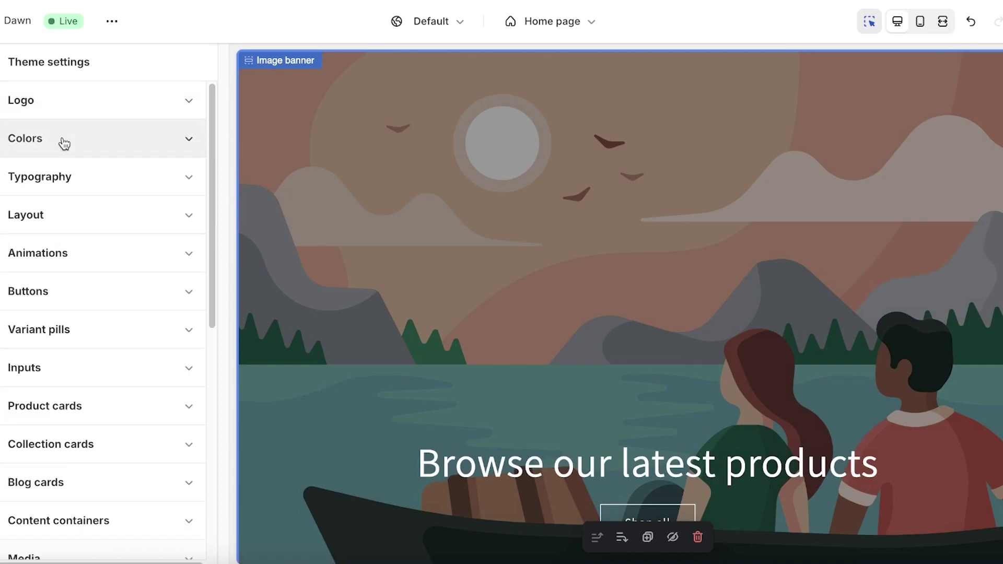
pyautogui.click(70, 178)
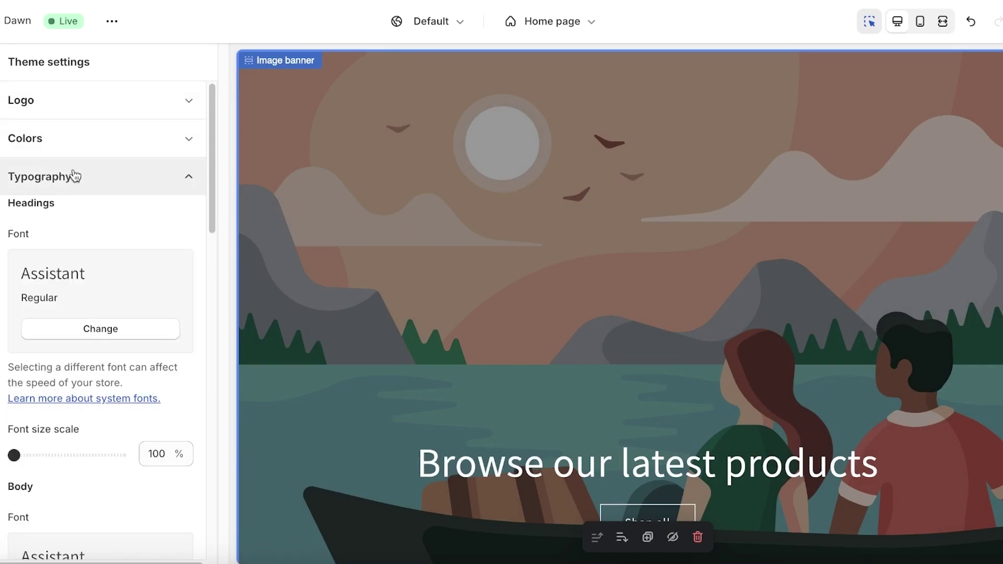
pyautogui.click(85, 328)
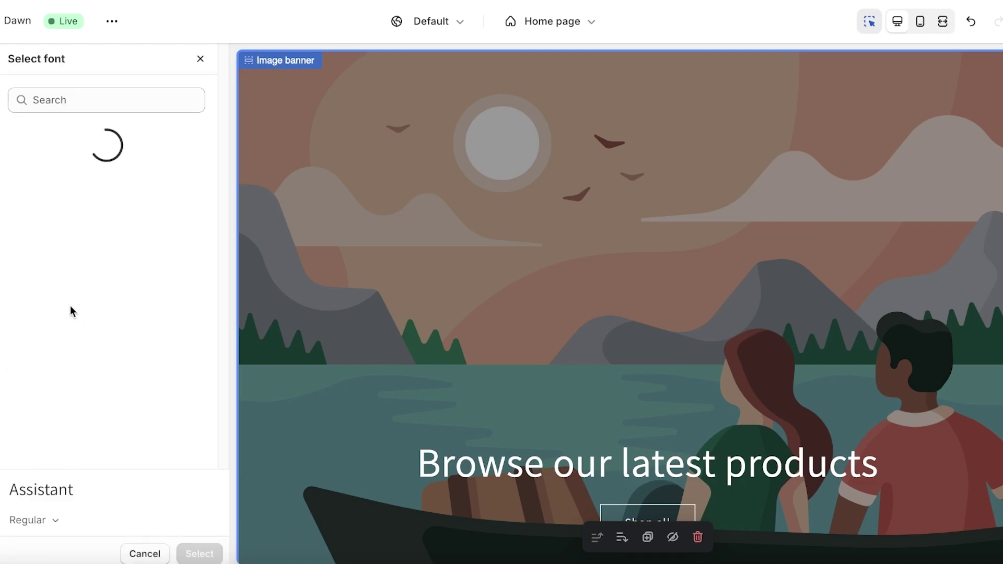
pyautogui.scroll(-6, 92, 262)
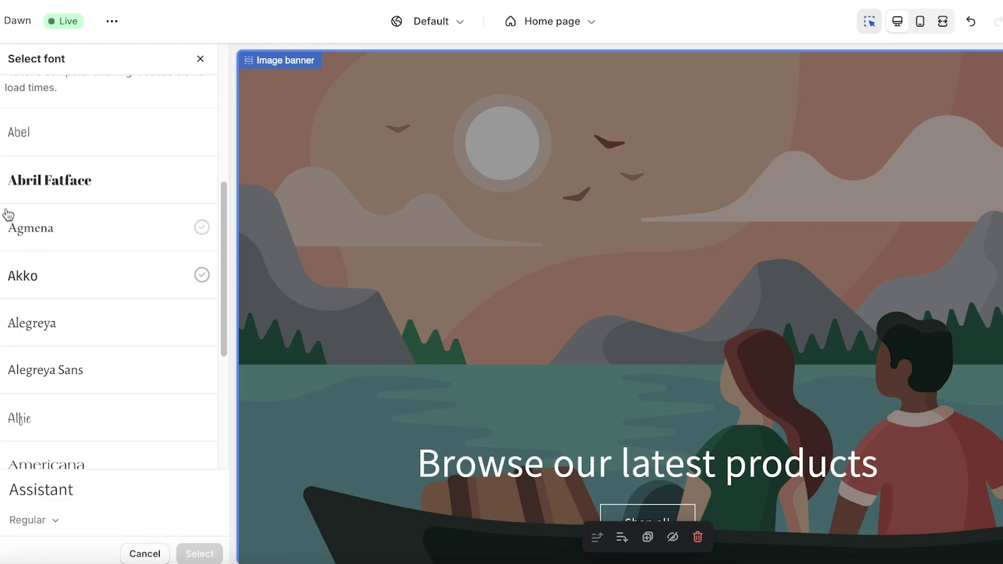
pyautogui.scroll(-5, 76, 300)
pyautogui.click(74, 263)
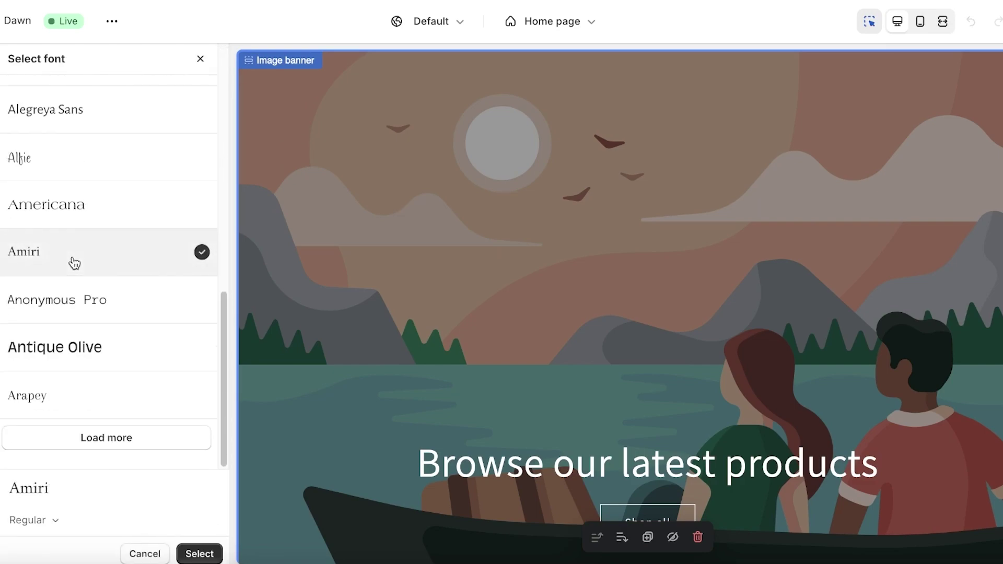
pyautogui.click(67, 388)
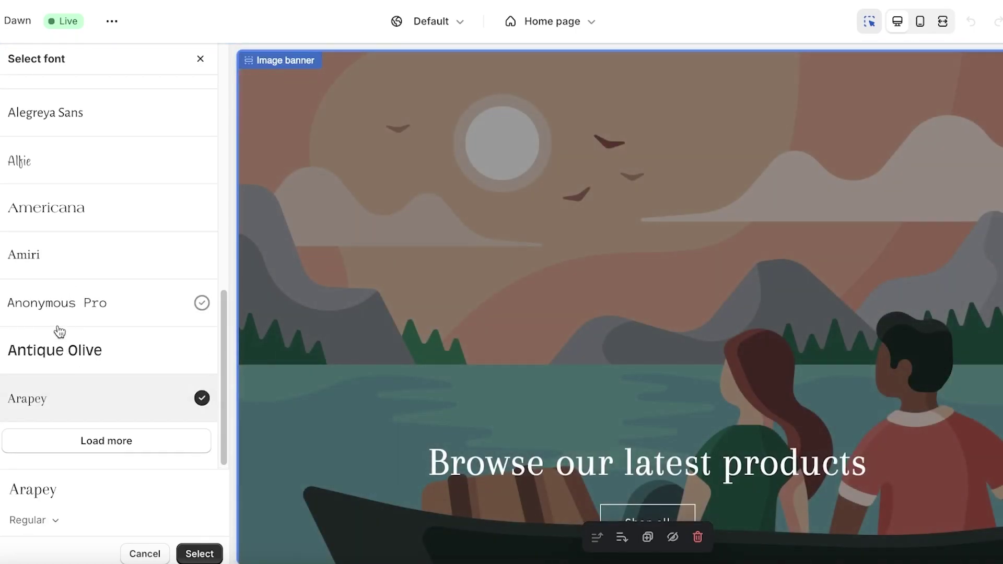
pyautogui.scroll(-1, 95, 433)
pyautogui.click(36, 519)
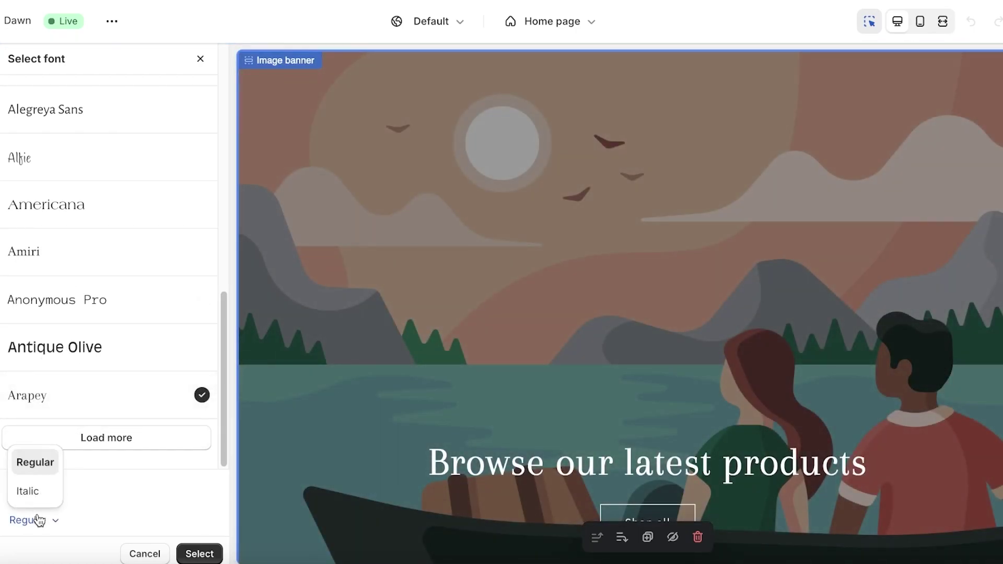
pyautogui.click(36, 462)
# Load more fonts and select Agmena Regular as the headings font.
pyautogui.click(99, 438)
pyautogui.scroll(-4, 119, 261)
pyautogui.scroll(-9, 124, 271)
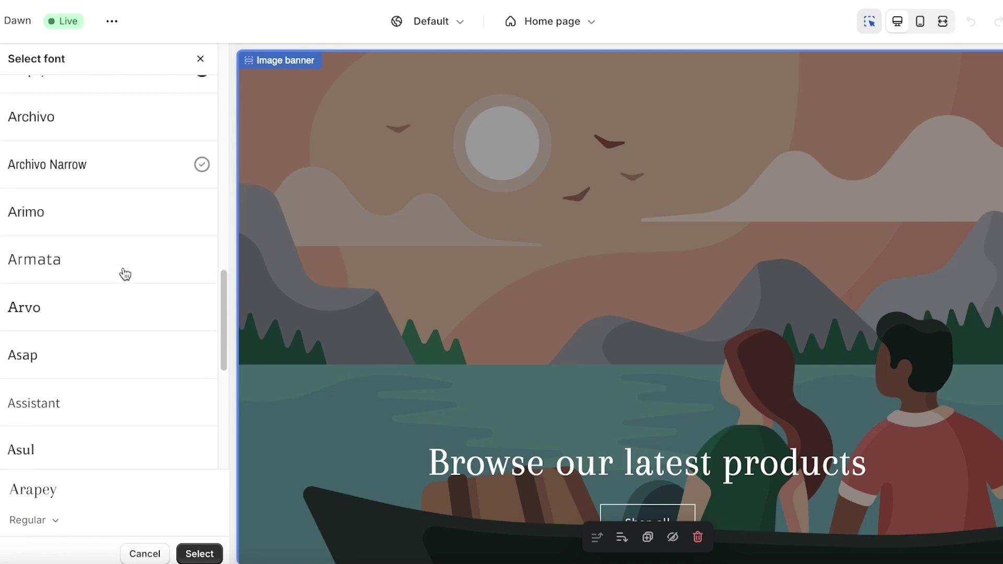
pyautogui.scroll(20, 85, 365)
pyautogui.scroll(-10, 79, 361)
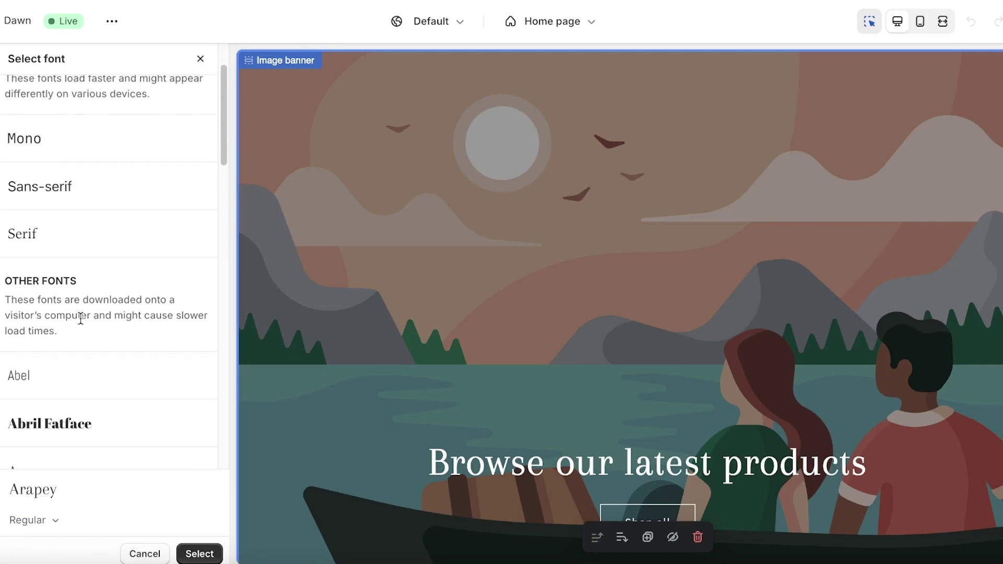
pyautogui.scroll(2, 63, 251)
pyautogui.click(61, 156)
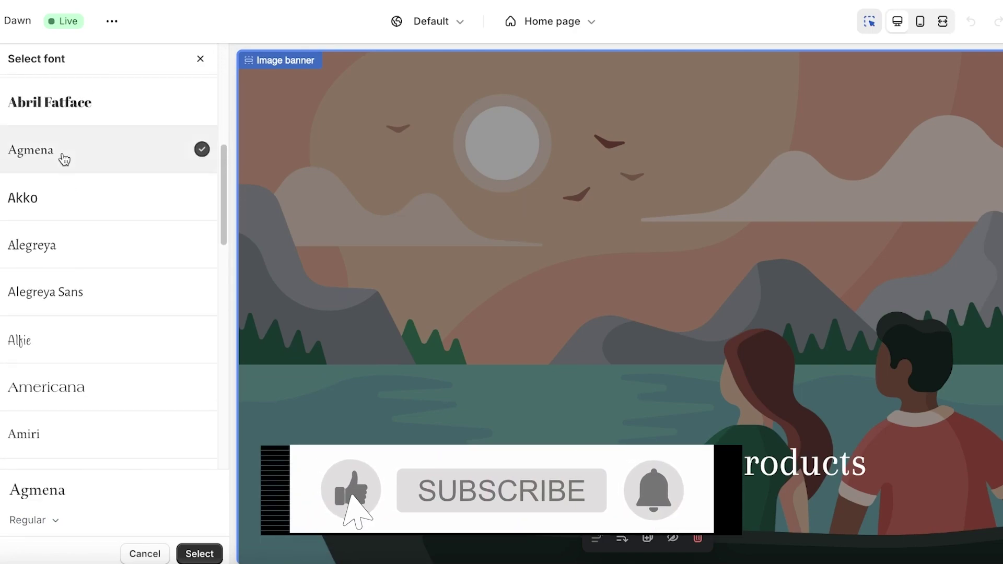
pyautogui.scroll(1, 95, 195)
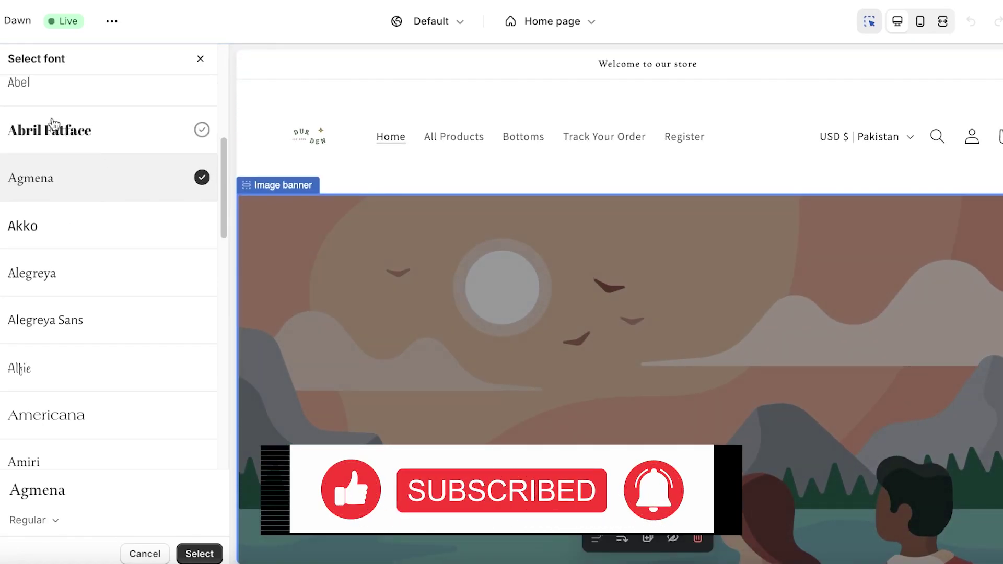
pyautogui.click(200, 552)
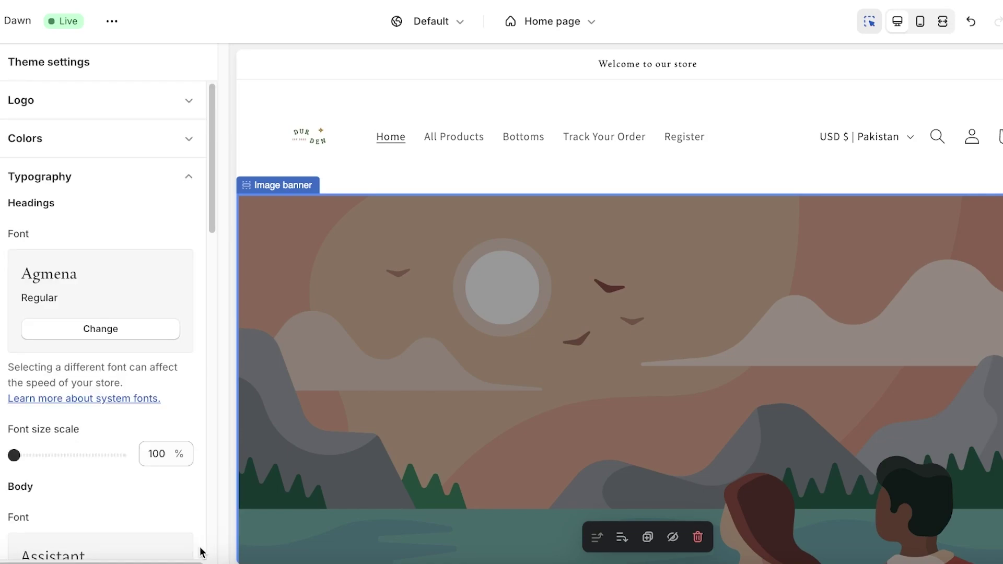
# Review the body font choices and keep Assistant unchanged.
pyautogui.scroll(-5, 67, 434)
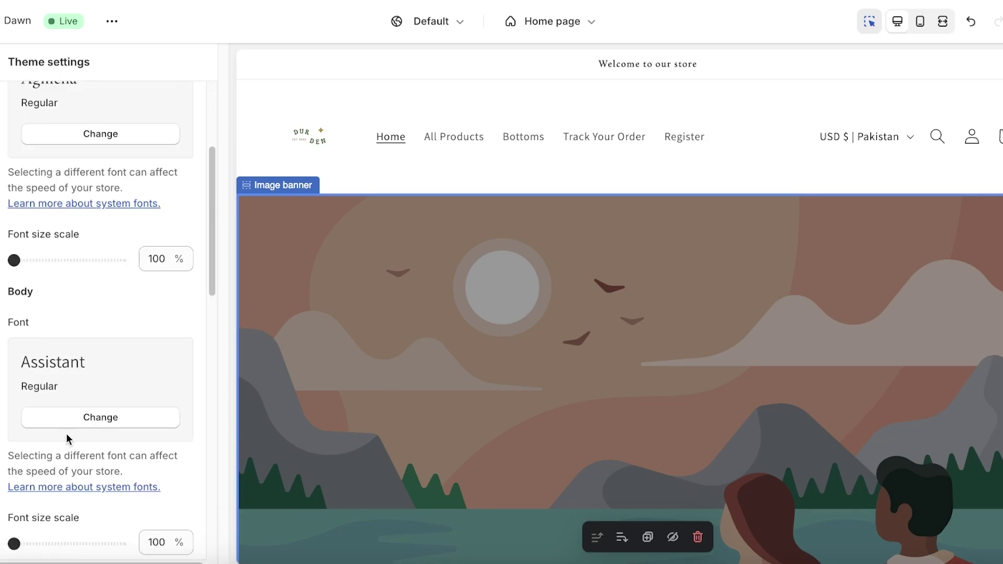
pyautogui.click(112, 350)
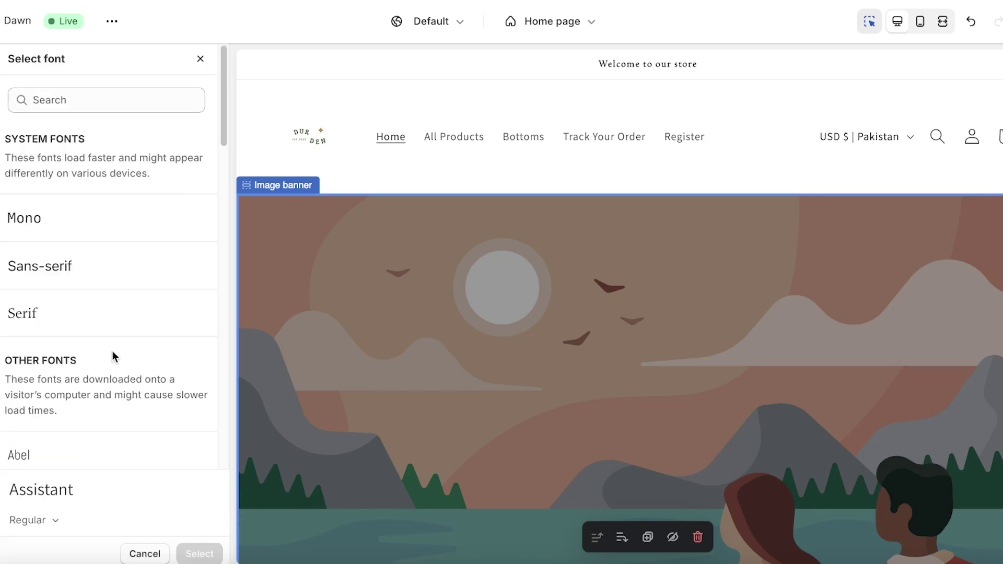
pyautogui.scroll(-5, 97, 342)
pyautogui.press('Escape')
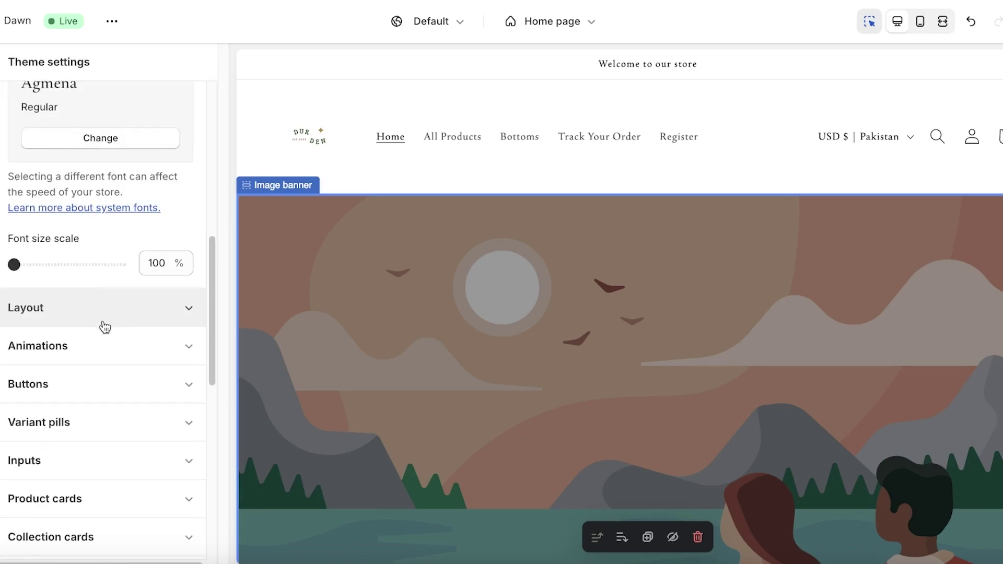
pyautogui.scroll(-1, 92, 309)
# Review the Layout, Variant pills and Collection cards settings, then return to Image banner settings.
pyautogui.click(83, 284)
pyautogui.scroll(-5, 81, 284)
pyautogui.scroll(5, 80, 283)
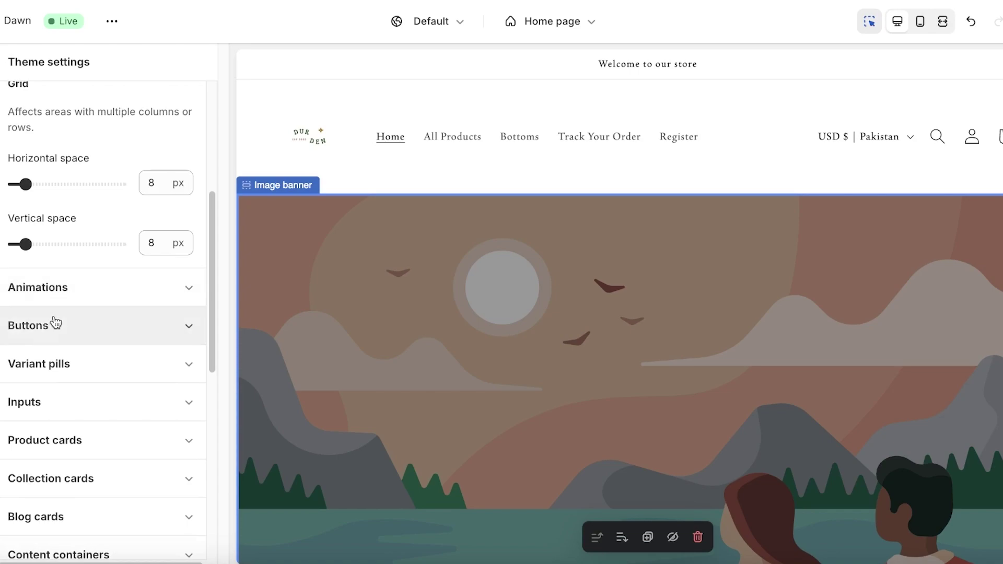
pyautogui.click(55, 360)
pyautogui.scroll(-12, 55, 354)
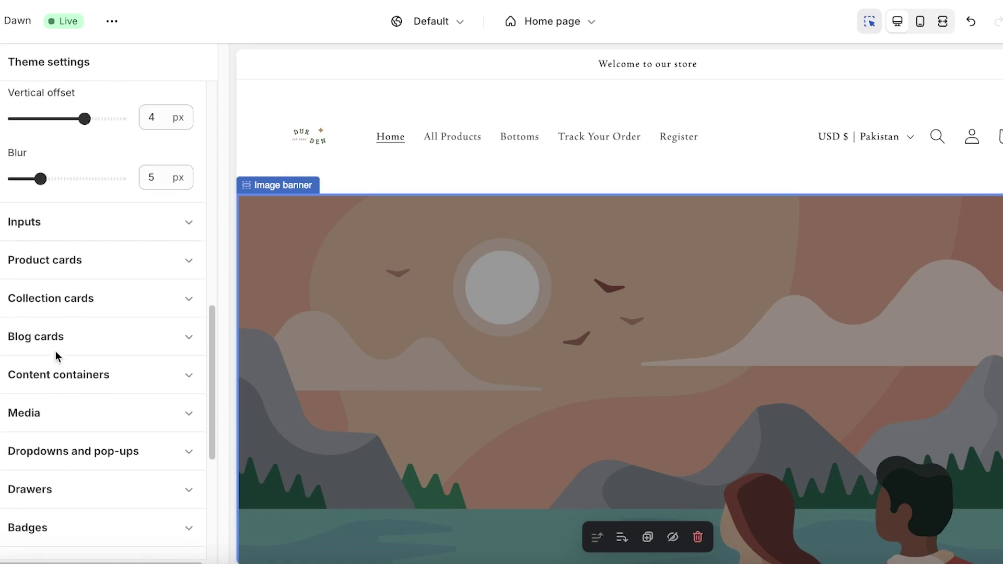
pyautogui.click(40, 298)
pyautogui.scroll(-15, 41, 313)
pyautogui.scroll(-5, 405, 265)
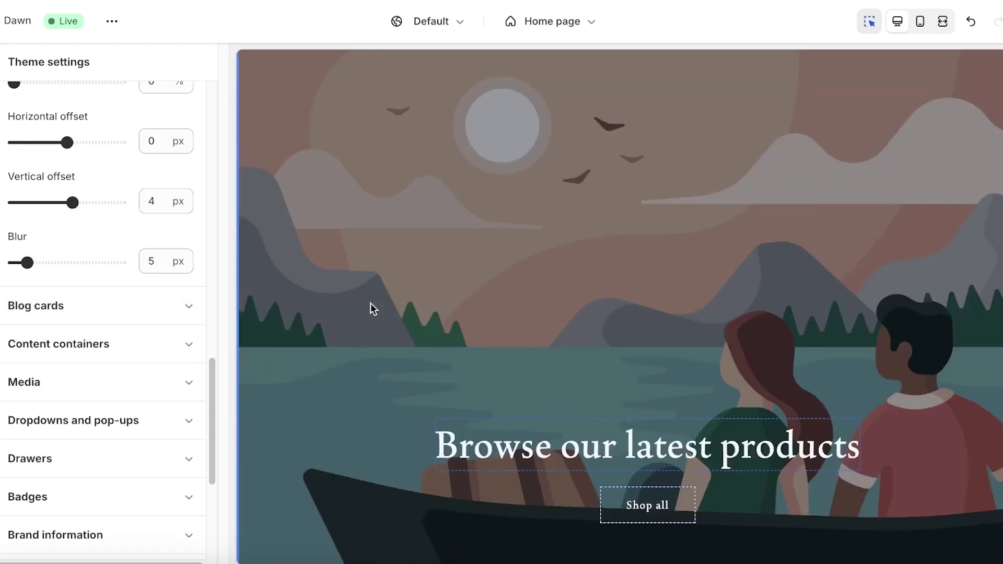
pyautogui.scroll(5, 450, 262)
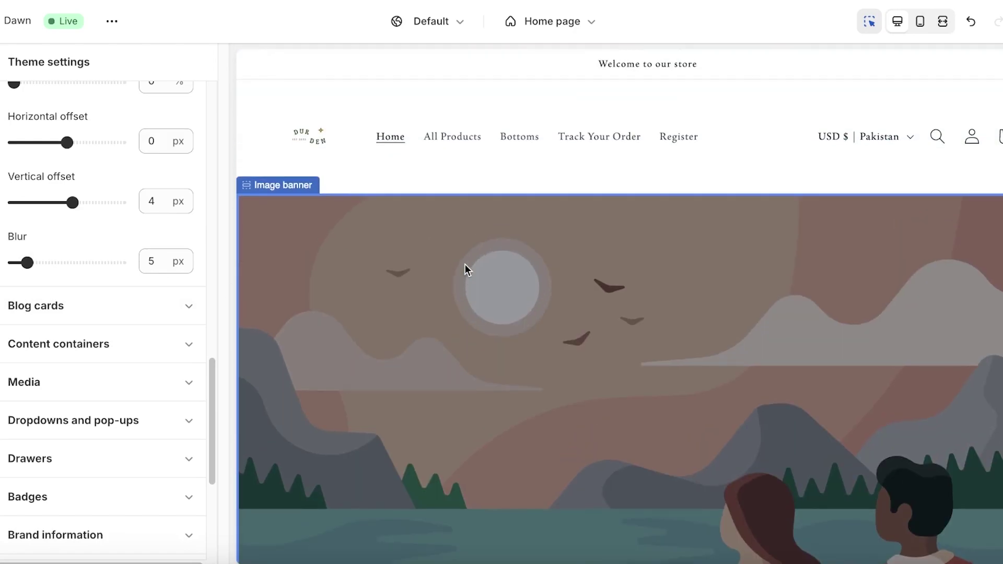
pyautogui.click(306, 273)
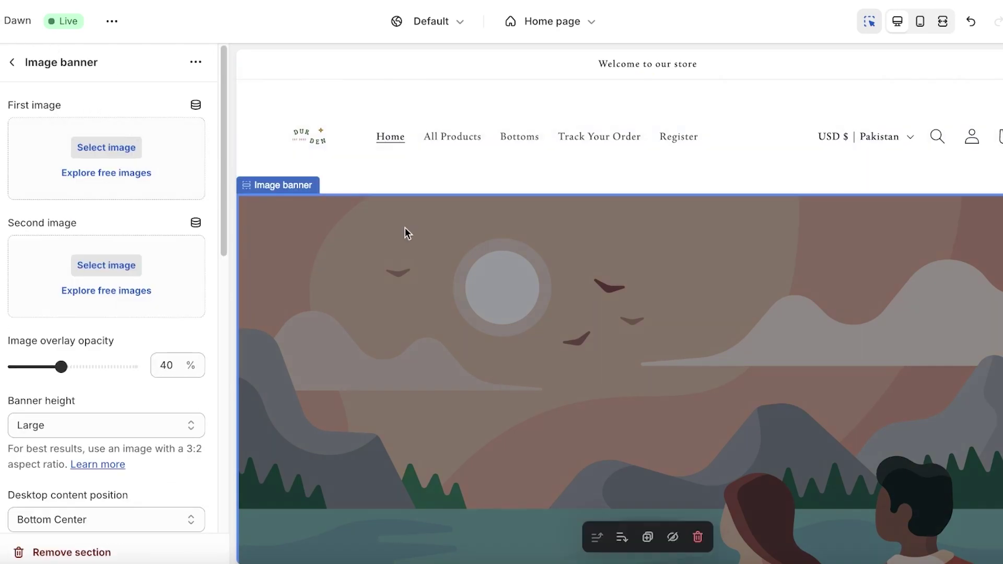
# Return to the section list and briefly review the Image banner settings.
pyautogui.click(11, 62)
pyautogui.scroll(-5, 679, 283)
pyautogui.scroll(5, 654, 174)
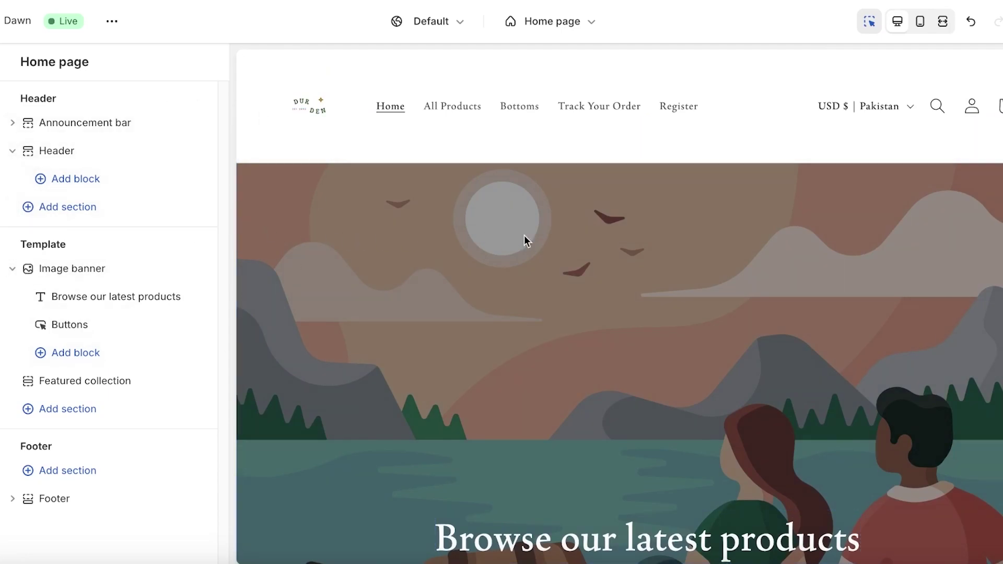
pyautogui.click(396, 239)
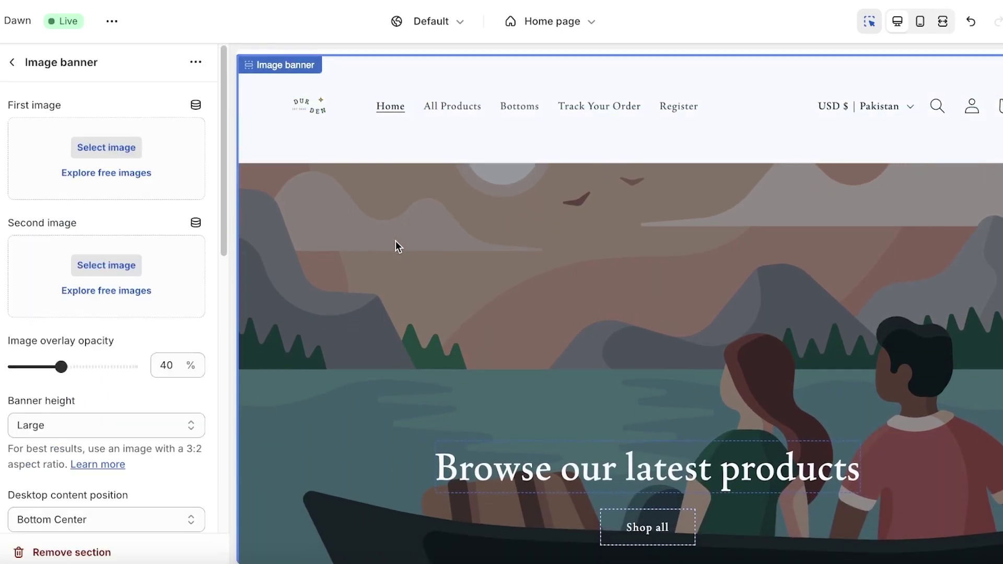
pyautogui.scroll(3, 287, 113)
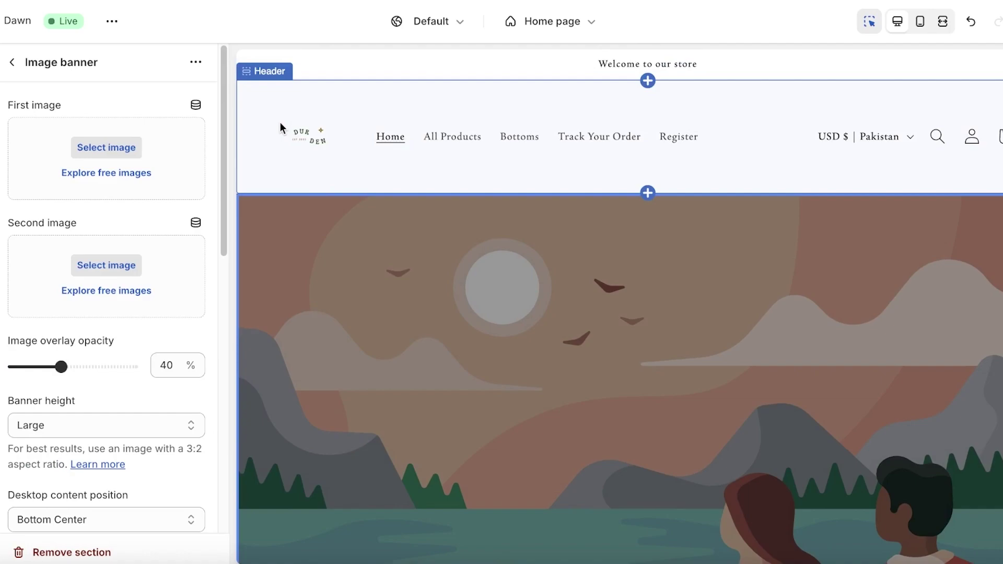
pyautogui.click(13, 63)
# Toggle the Header section's visibility off and back on, then delete the Image banner section.
pyautogui.click(13, 153)
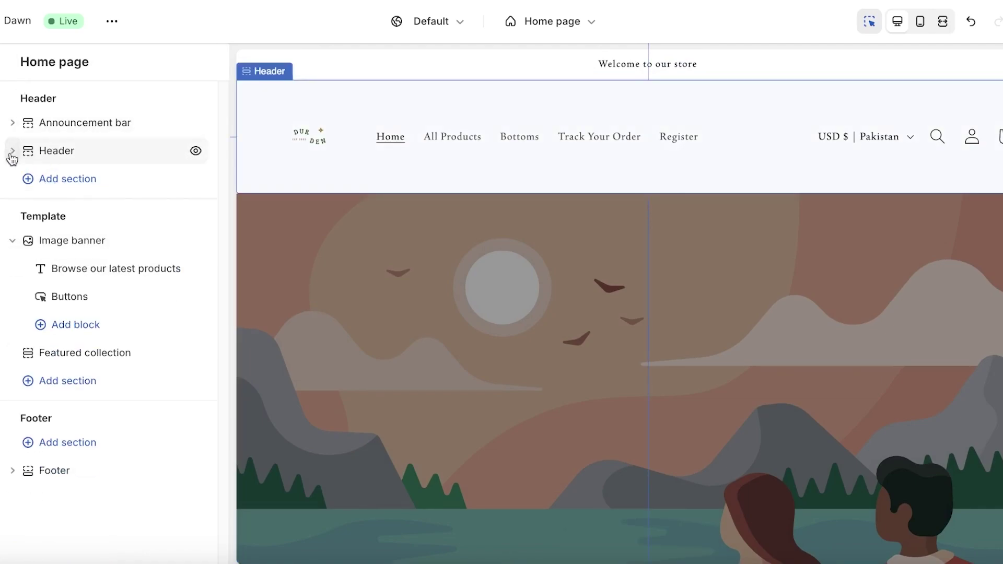
pyautogui.click(194, 152)
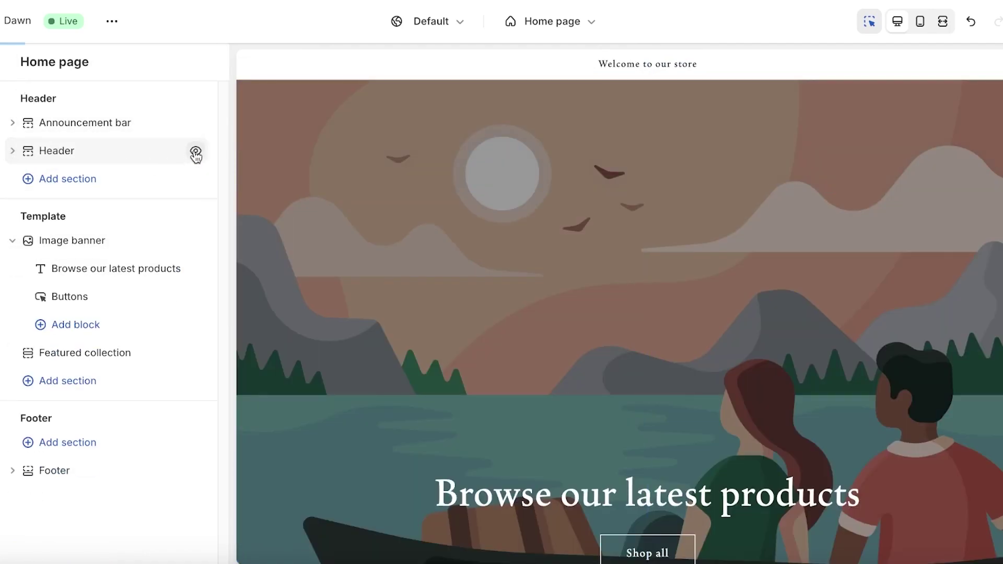
pyautogui.click(194, 151)
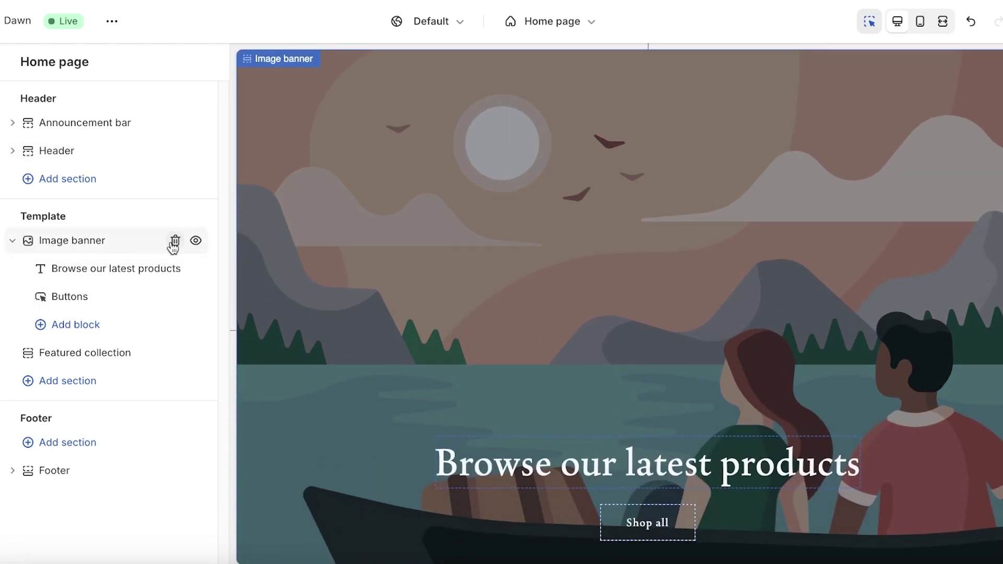
pyautogui.click(176, 241)
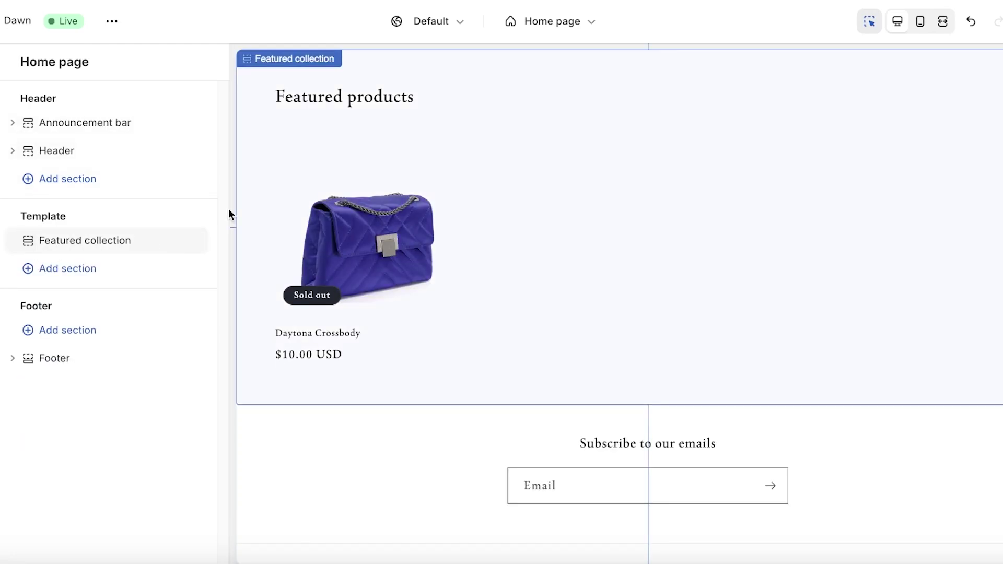
pyautogui.scroll(3, 408, 272)
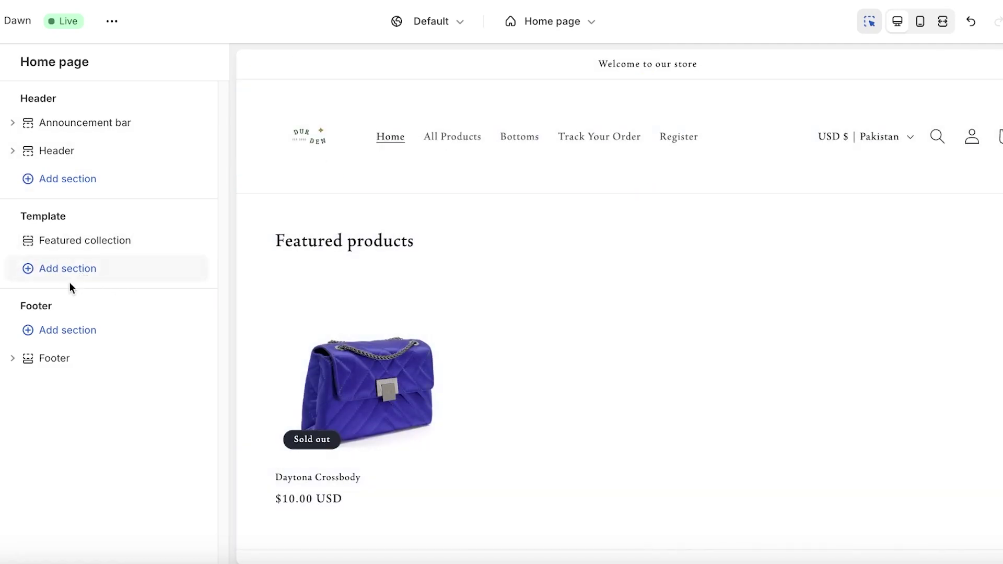
# Open the add-section picker below the featured collection and browse its built-in sections, such as Video.
pyautogui.click(68, 269)
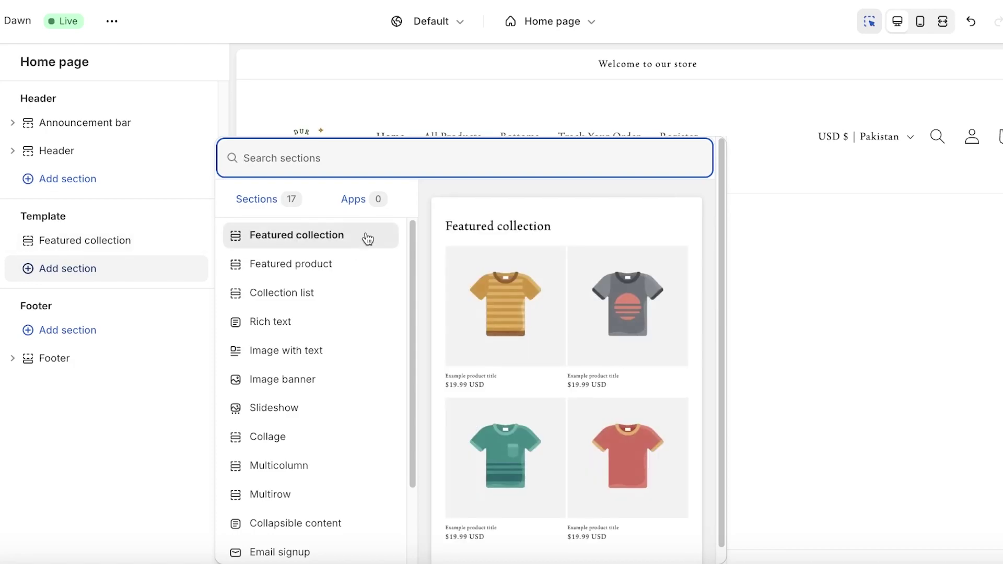
pyautogui.click(256, 214)
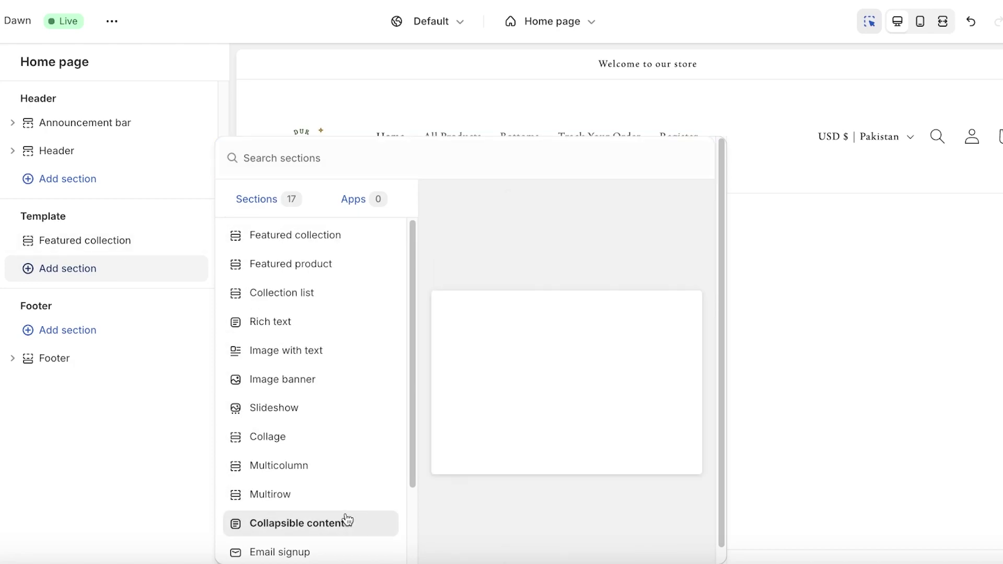
pyautogui.scroll(-2, 349, 518)
pyautogui.scroll(-1, 345, 515)
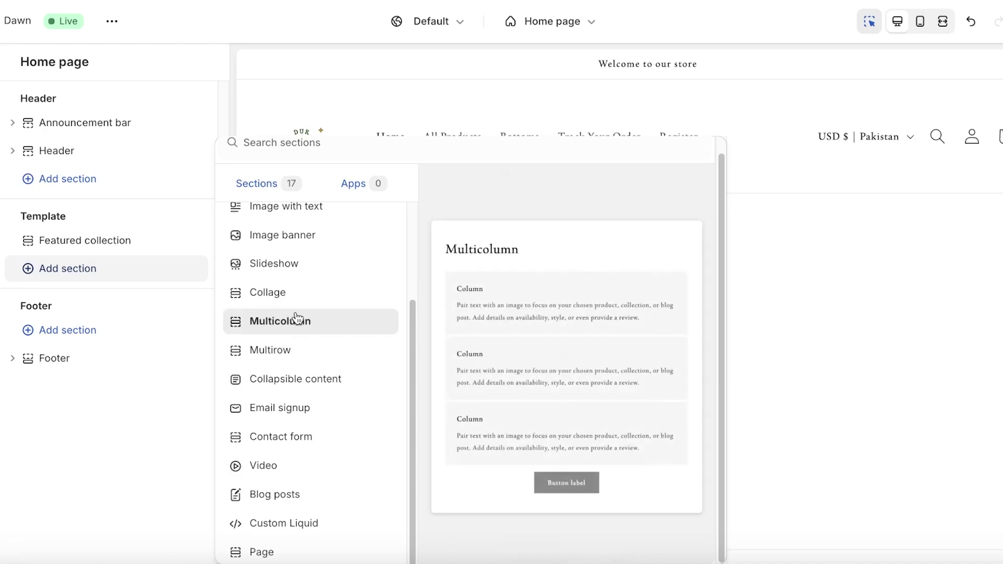
pyautogui.scroll(2, 301, 320)
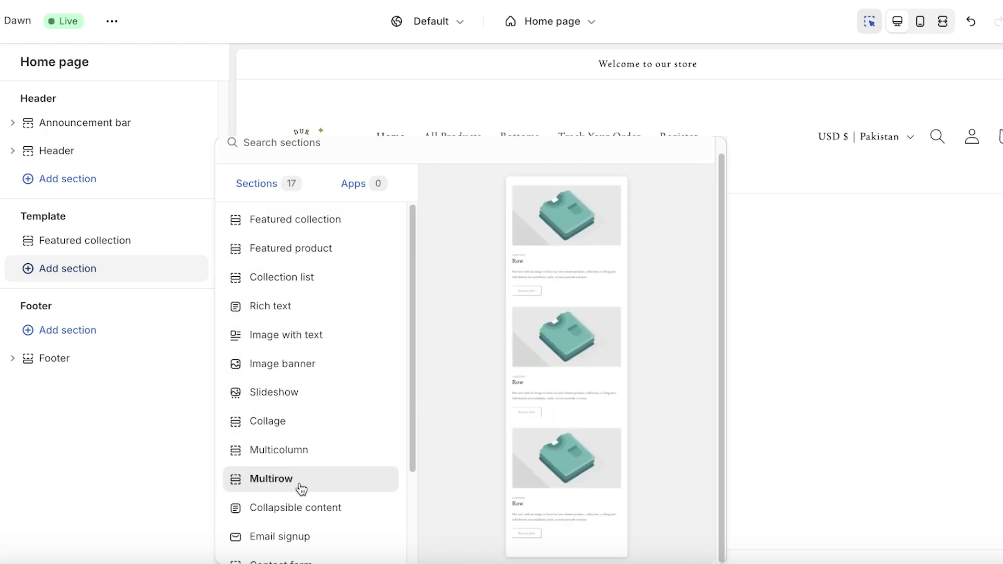
pyautogui.scroll(-1, 344, 342)
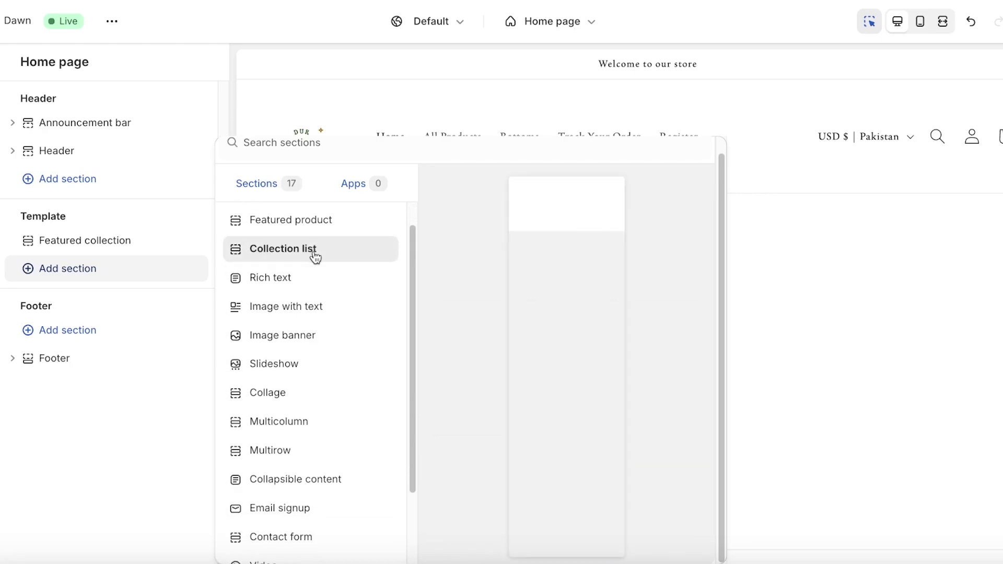
pyautogui.scroll(-2, 317, 293)
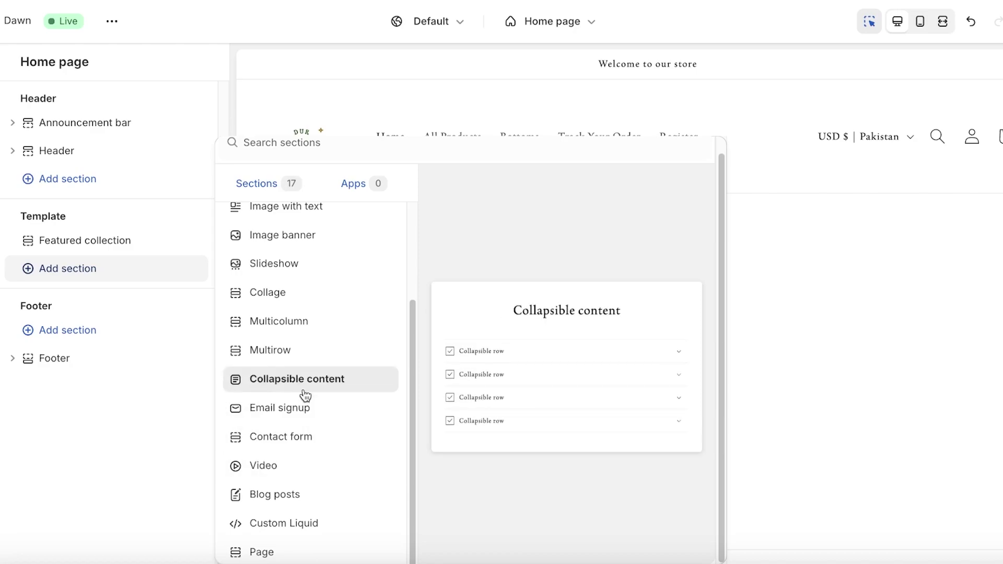
# Add a Video section above Featured collection with an empty heading, Small heading size and loop playback.
pyautogui.click(281, 473)
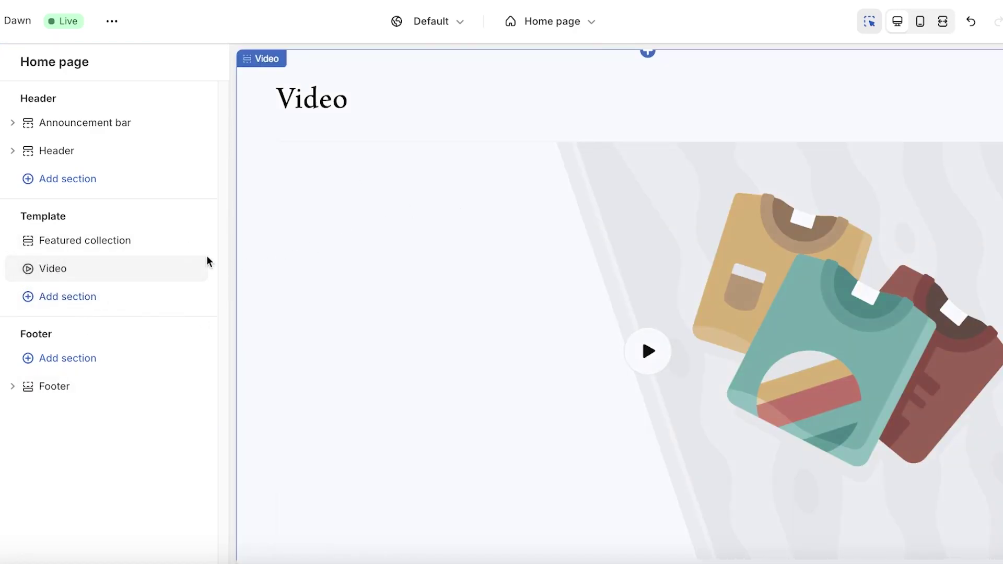
pyautogui.moveTo(29, 271); pyautogui.dragTo(27, 240)
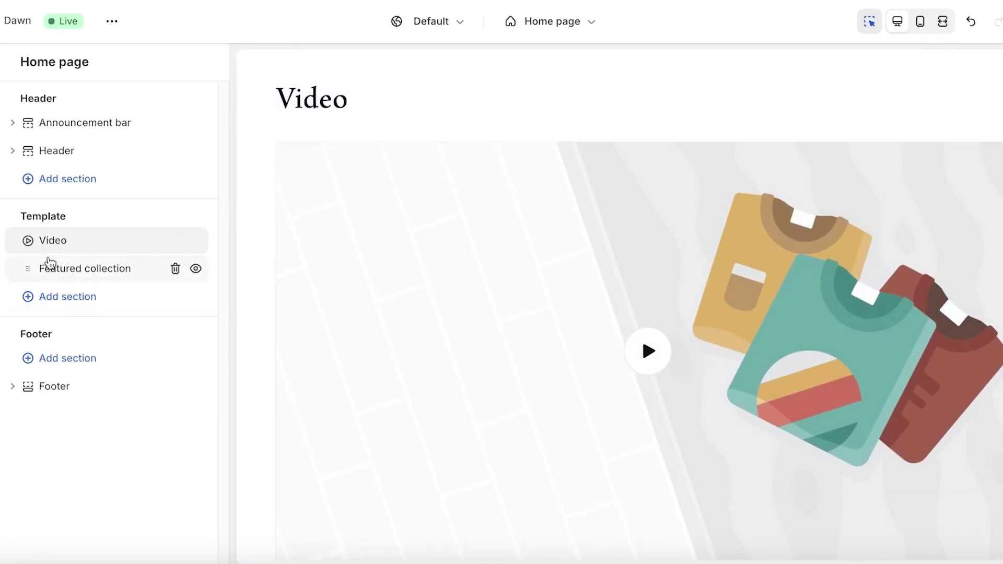
pyautogui.click(63, 247)
pyautogui.click(58, 176)
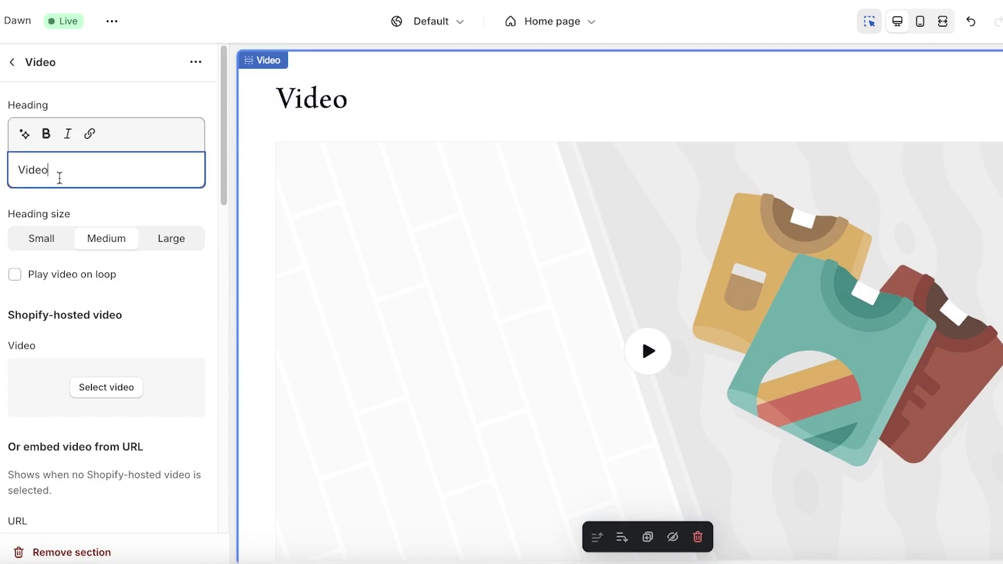
pyautogui.hotkey('ctrl', 'a')
pyautogui.press('BackSpace')
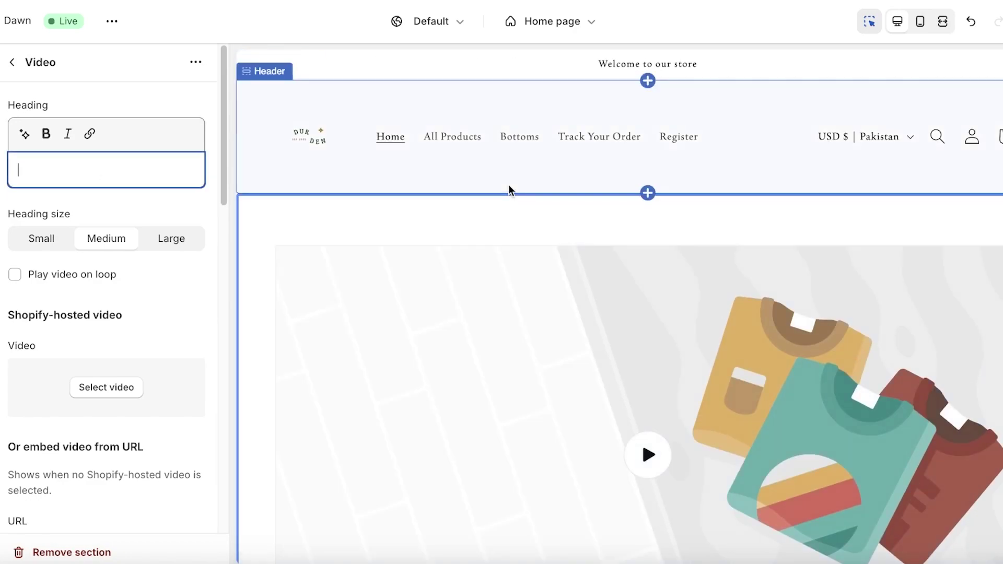
pyautogui.click(35, 248)
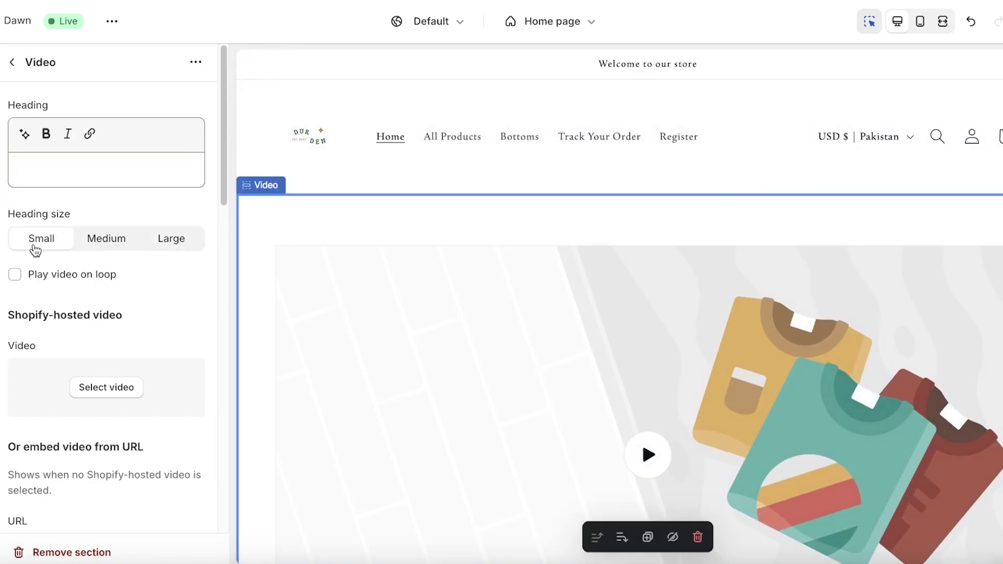
pyautogui.click(39, 281)
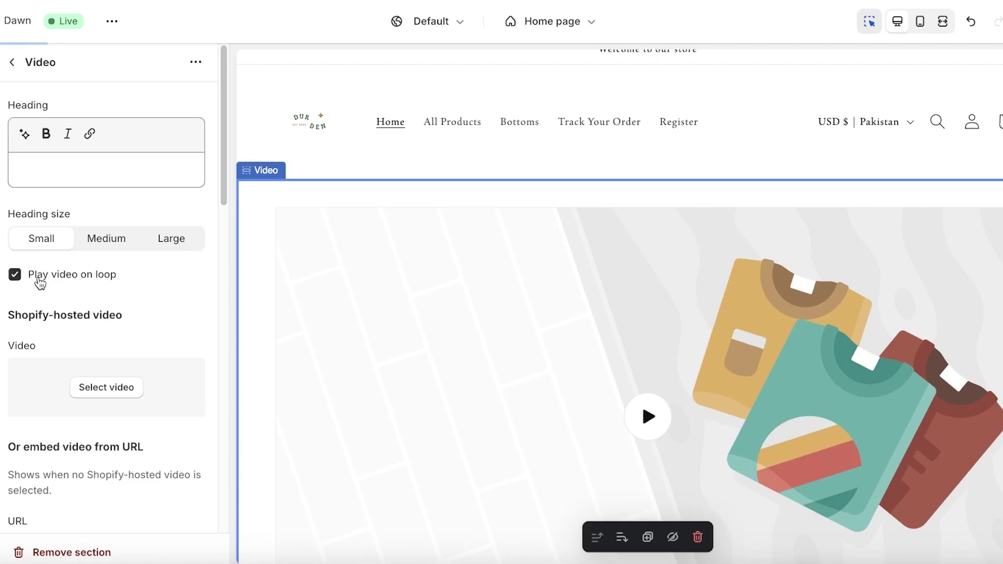
pyautogui.scroll(-3, 131, 329)
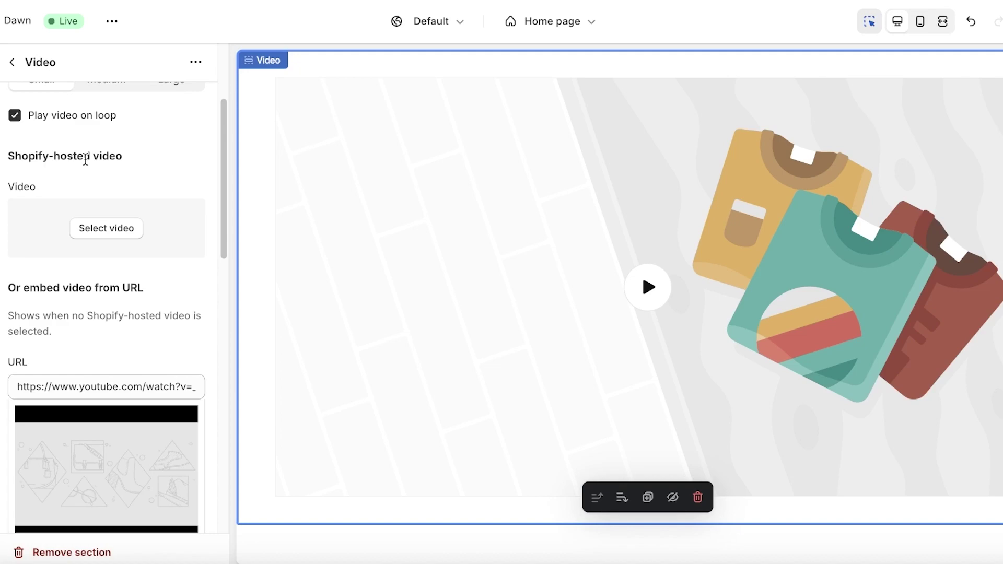
# Paste the YouTube 'Great Winter Sale' link into the Video section, leaving the cover image empty.
pyautogui.scroll(-3, 102, 314)
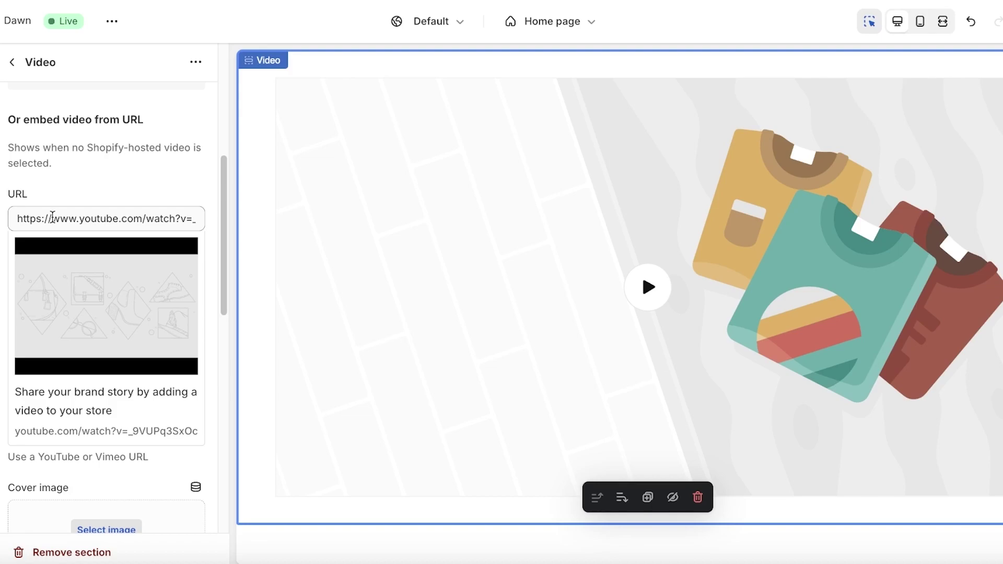
pyautogui.scroll(-8, 56, 224)
pyautogui.scroll(8, 58, 225)
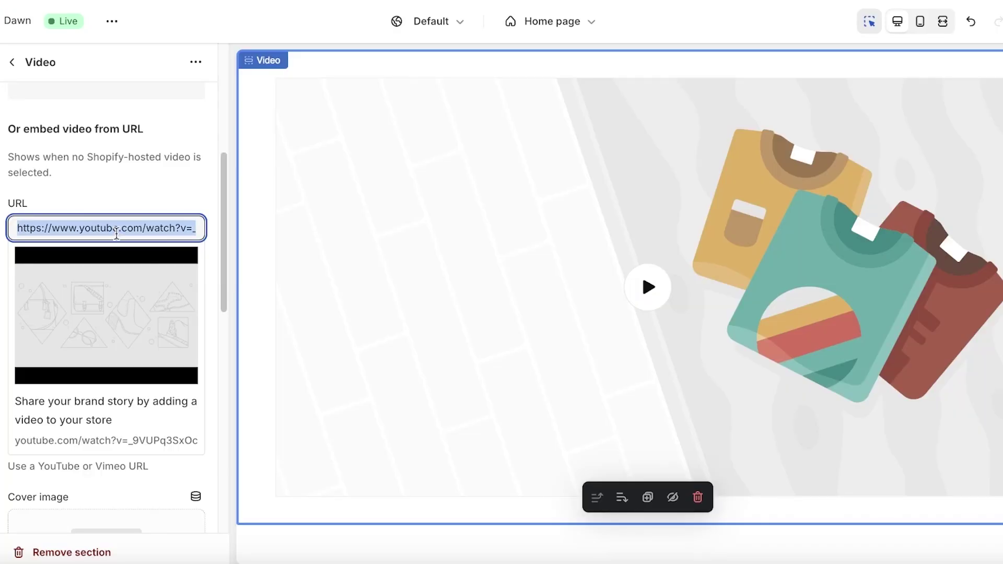
pyautogui.write('https://www.youtube.com/watch?v=MQBze2Htlsg')
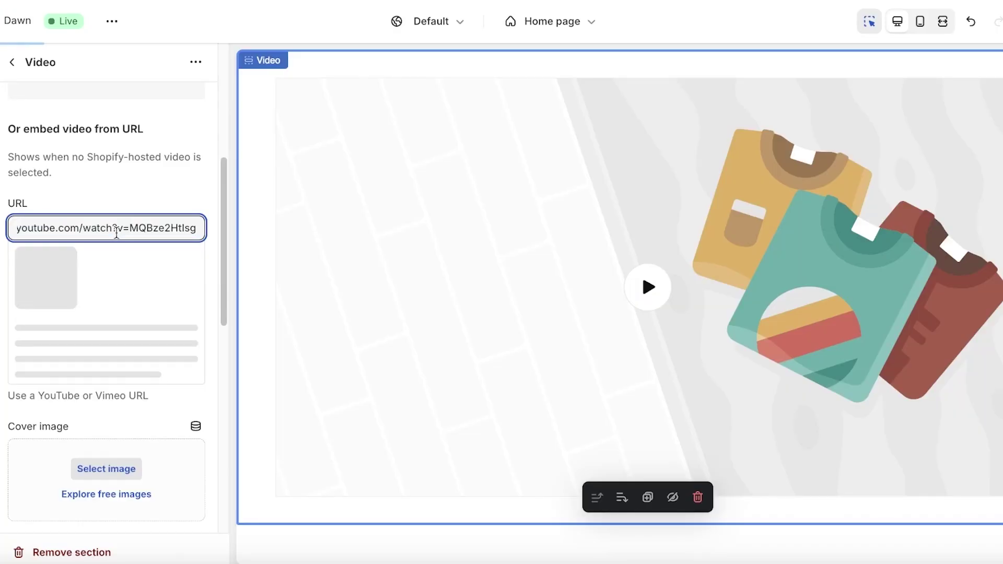
pyautogui.scroll(-3, 100, 339)
pyautogui.click(104, 370)
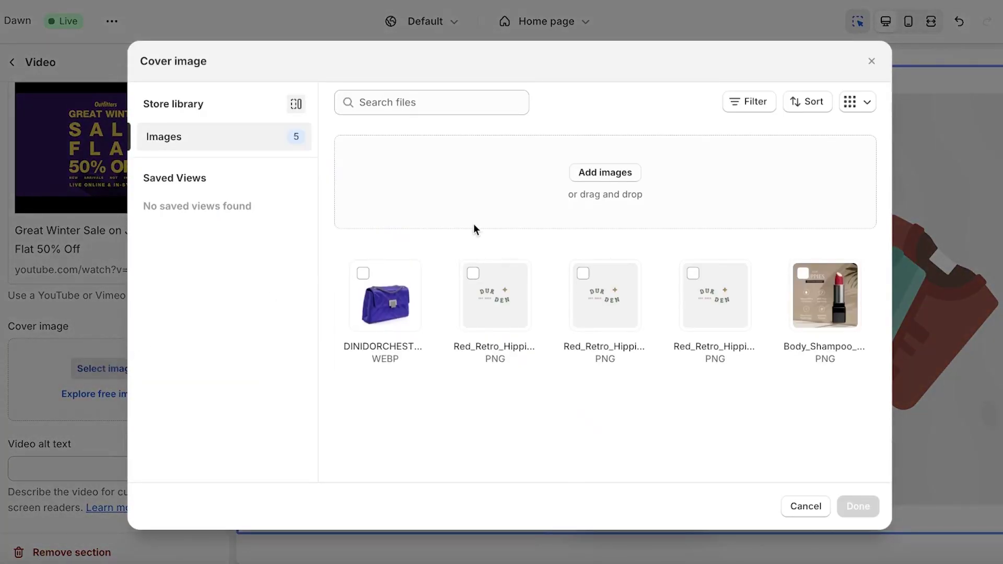
pyautogui.click(876, 61)
# Set the Video section's top padding to 0 px and bottom padding to 12 px.
pyautogui.scroll(-5, 81, 346)
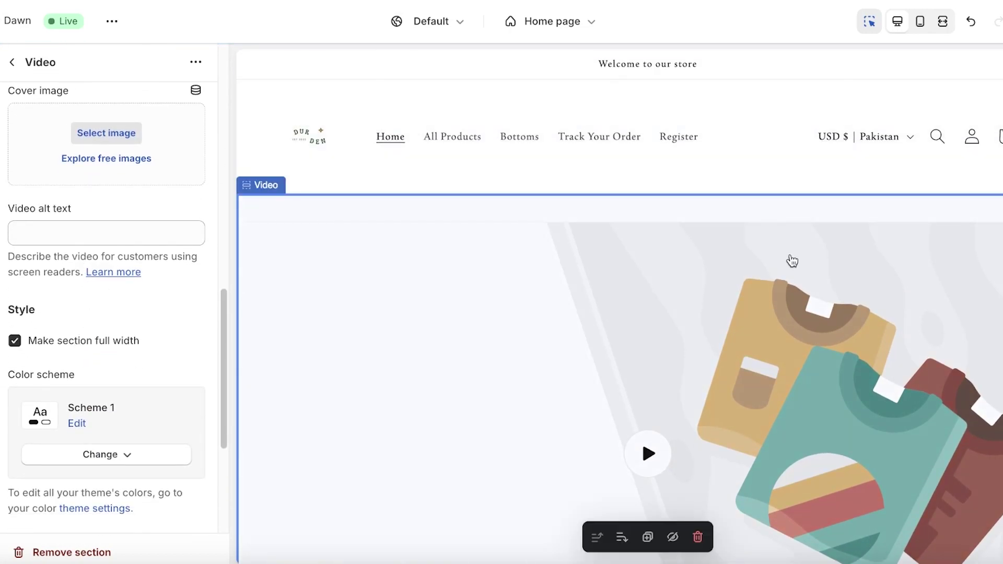
pyautogui.scroll(-5, 93, 380)
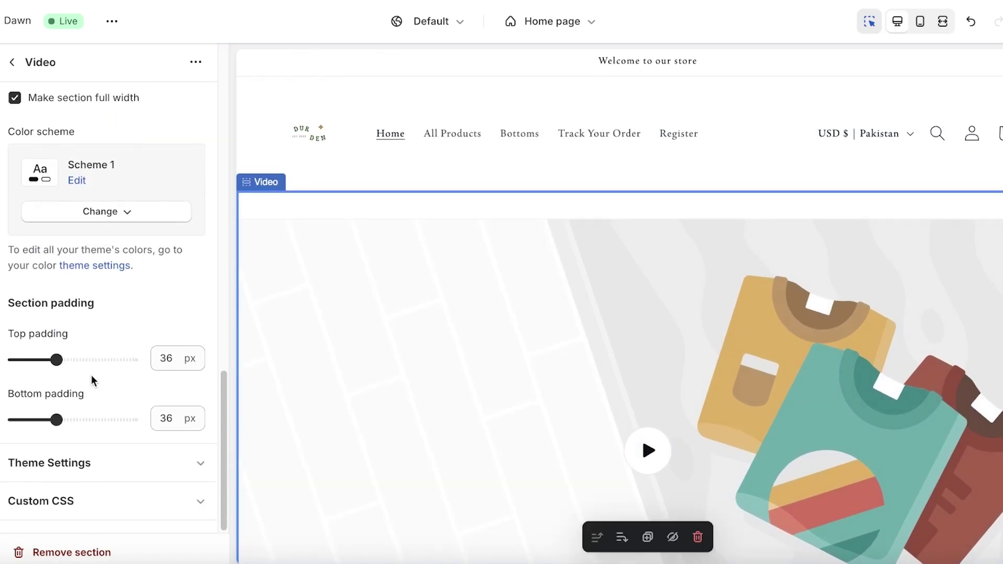
pyautogui.moveTo(55, 360); pyautogui.dragTo(14, 359)
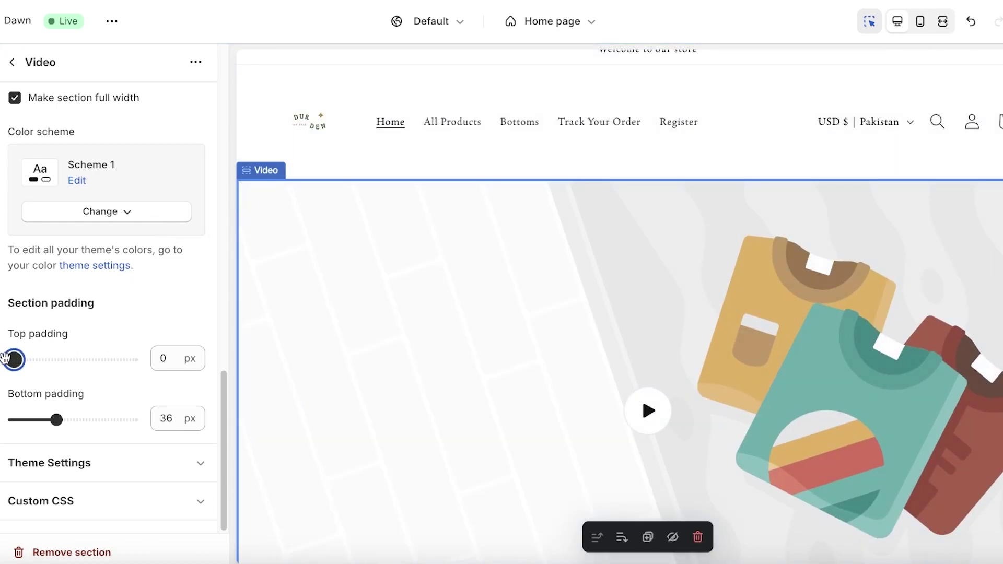
pyautogui.scroll(-5, 340, 385)
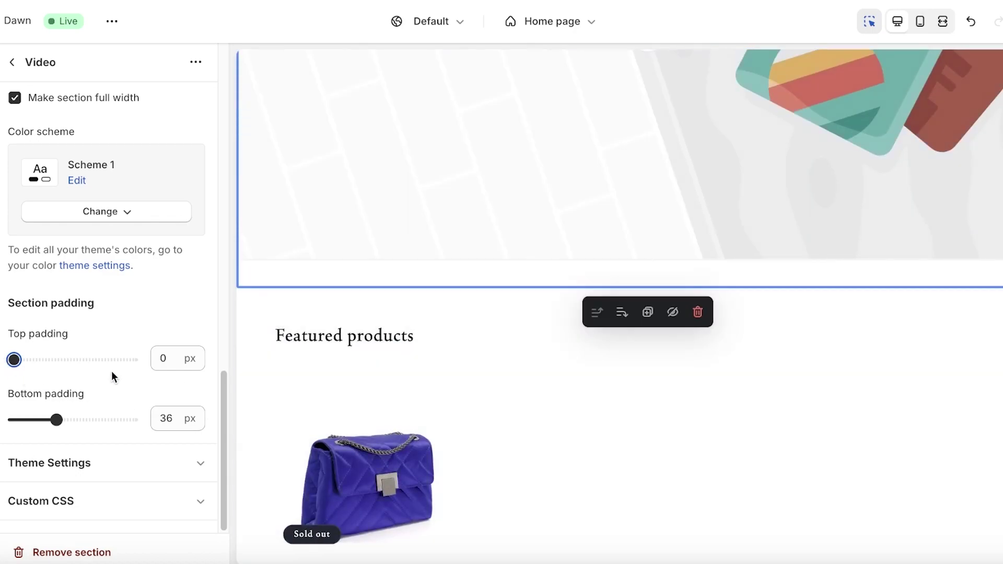
pyautogui.moveTo(56, 419); pyautogui.dragTo(28, 419)
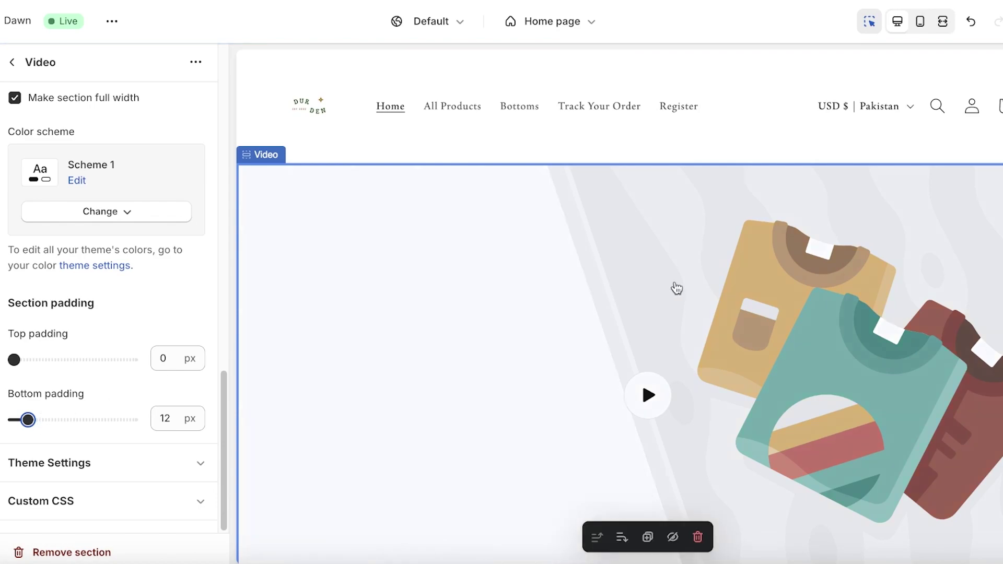
pyautogui.scroll(-4, 676, 287)
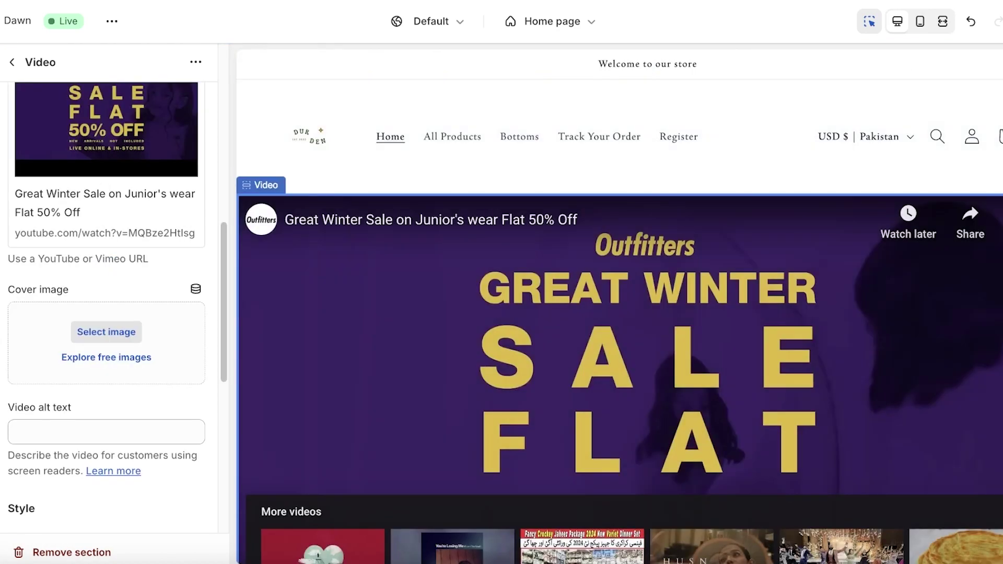
pyautogui.scroll(-10, 59, 351)
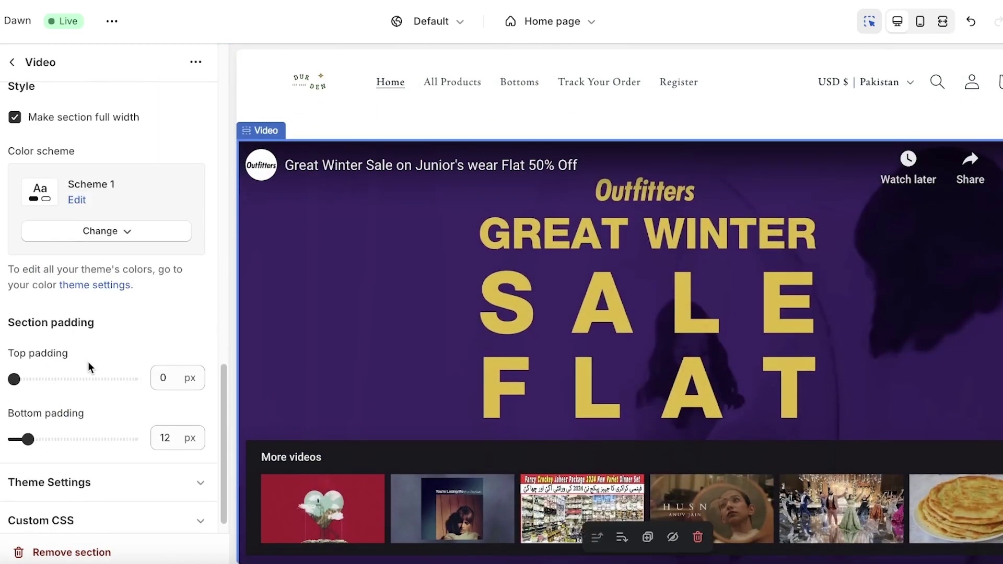
pyautogui.scroll(10, 32, 341)
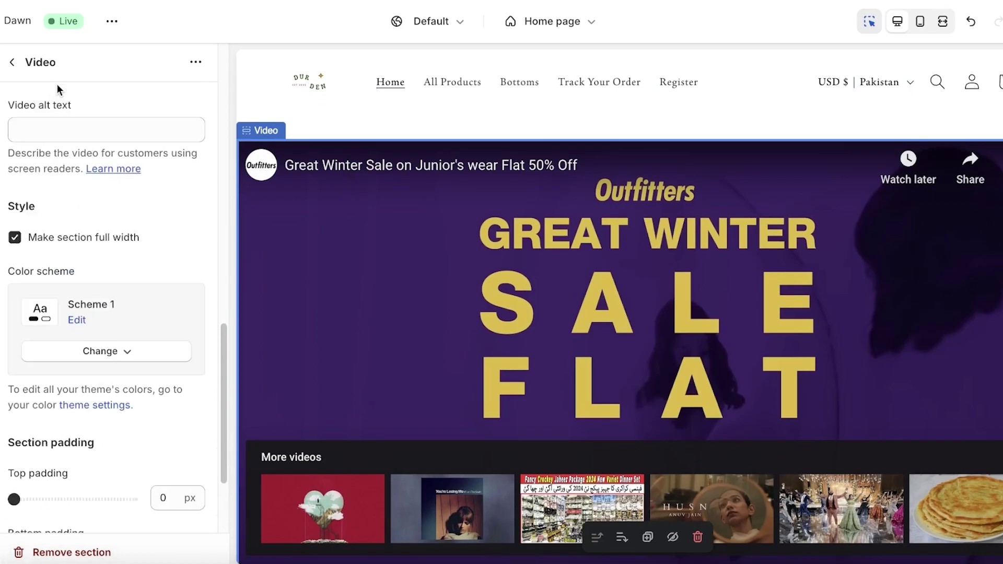
# Return to the home page's section list and review it.
pyautogui.click(13, 63)
pyautogui.scroll(-15, 735, 349)
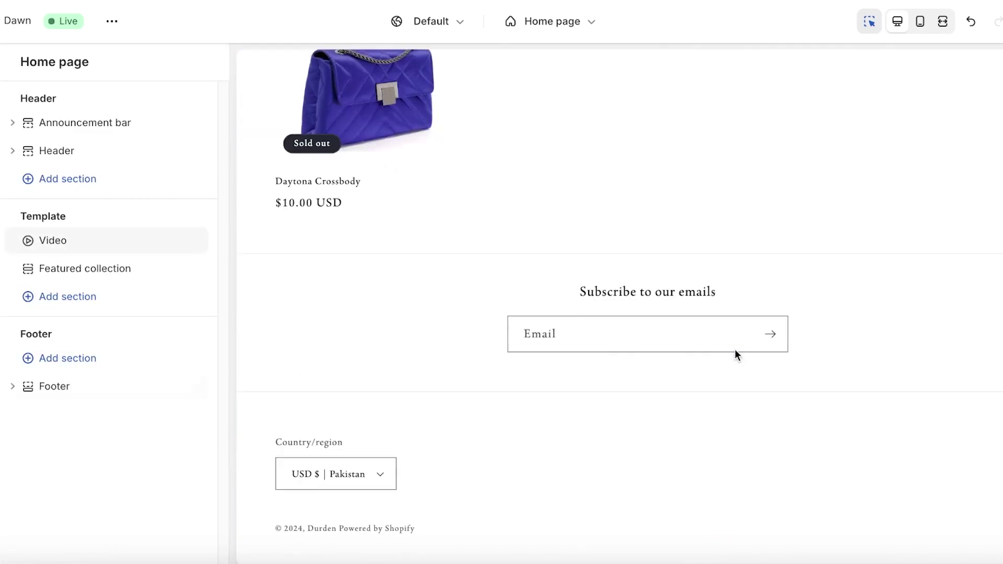
pyautogui.scroll(10, 735, 350)
pyautogui.scroll(-10, 397, 336)
pyautogui.scroll(5, 346, 255)
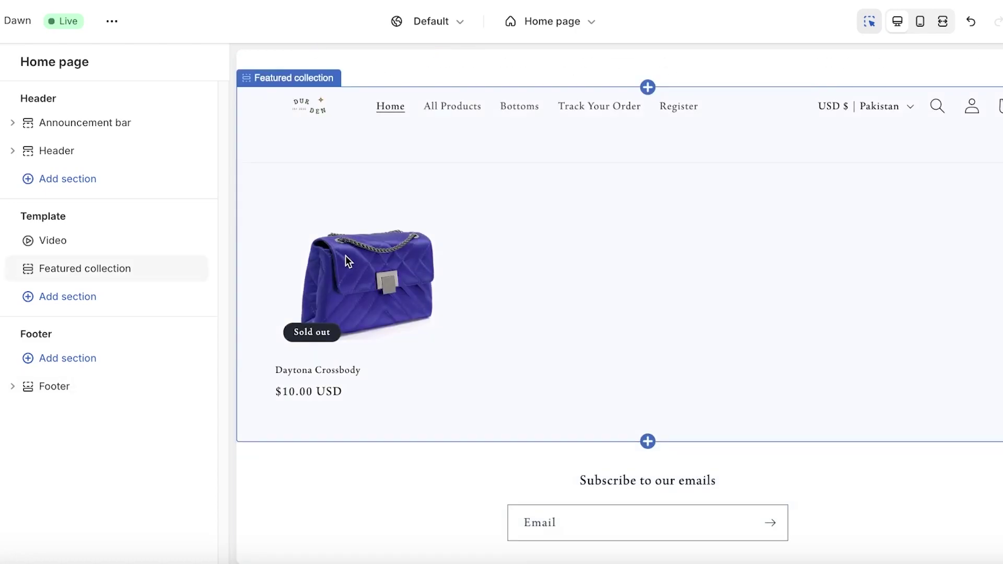
pyautogui.scroll(5, 353, 263)
pyautogui.scroll(-3, 396, 364)
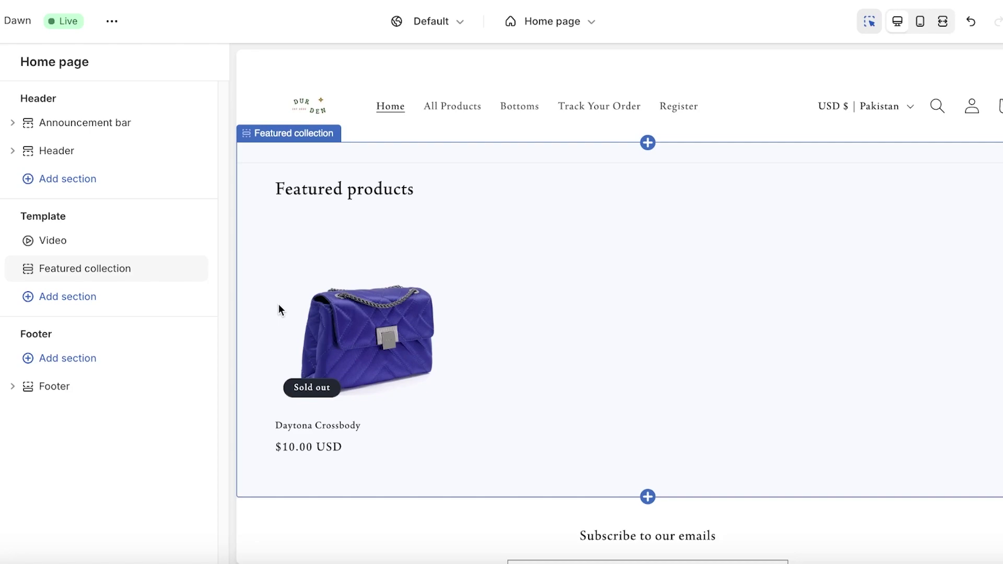
# Switch the theme editor to the Products > Default product template.
pyautogui.click(562, 22)
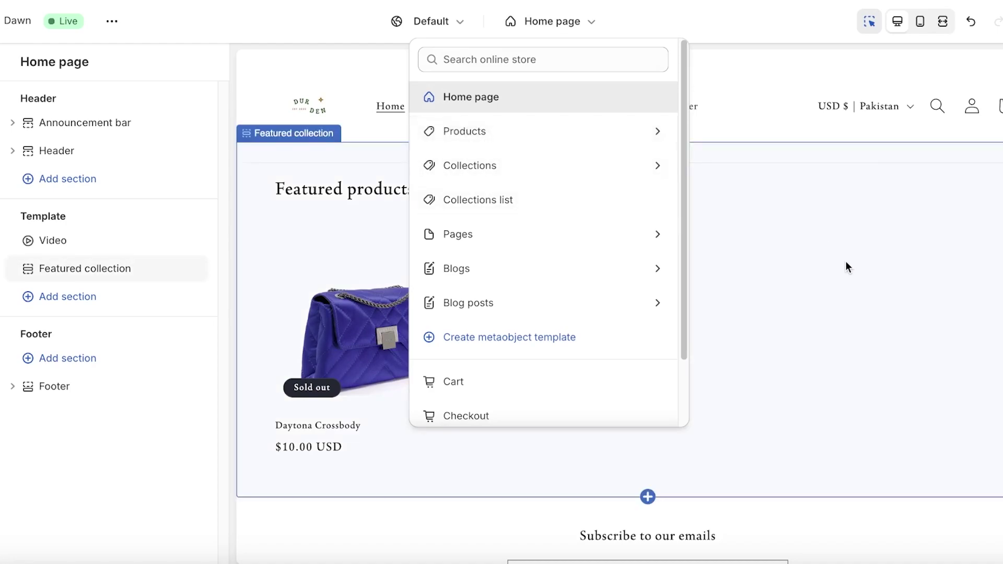
pyautogui.click(836, 269)
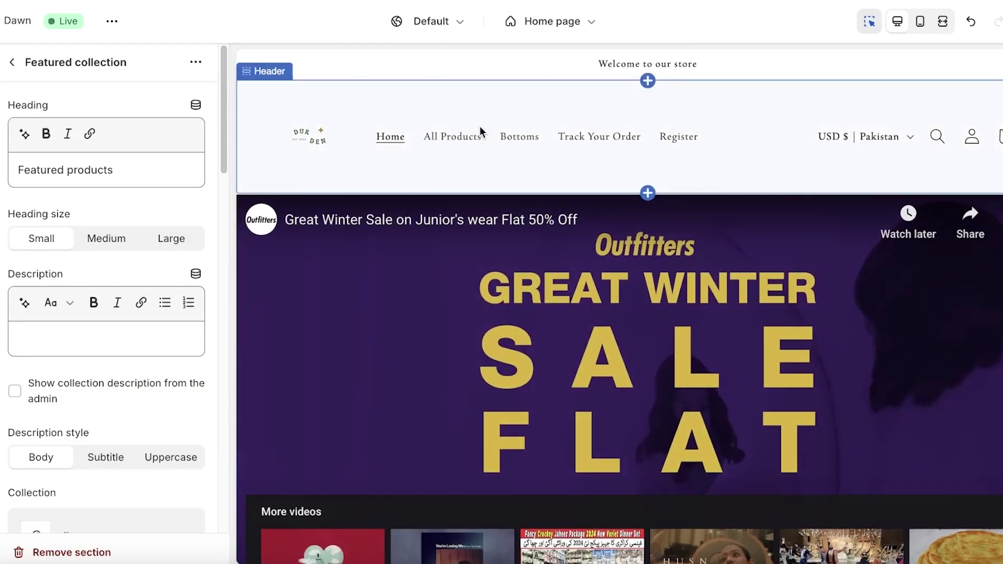
pyautogui.click(484, 131)
pyautogui.click(543, 22)
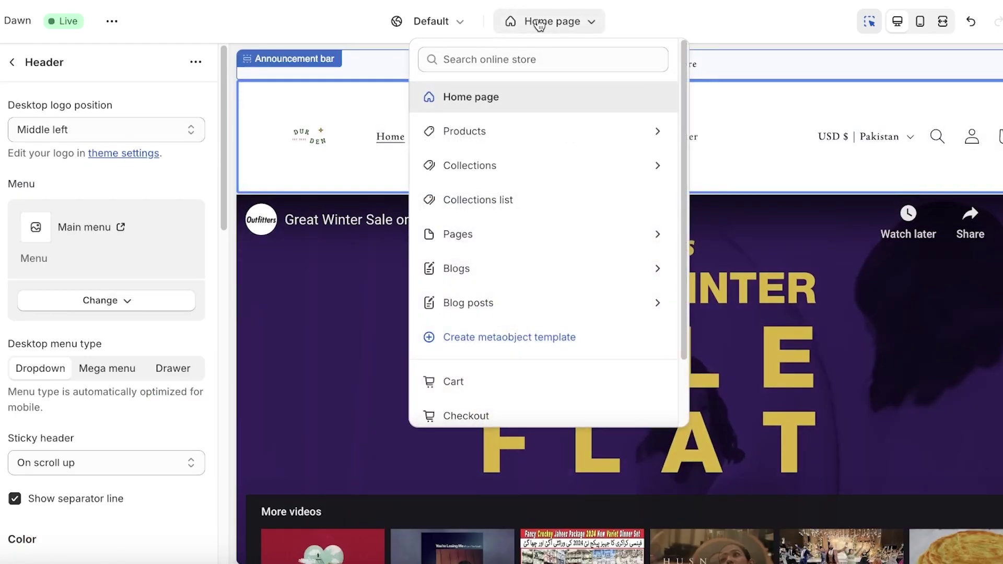
pyautogui.click(465, 132)
pyautogui.click(463, 137)
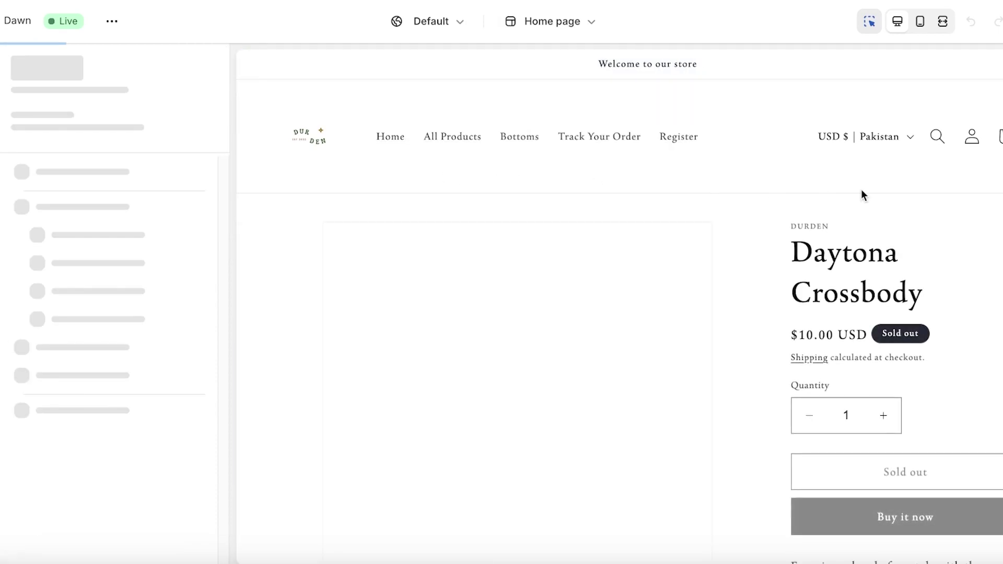
# Review the Related products section (4 products, 4 columns) and close the add-section picker without adding anything.
pyautogui.scroll(-4, 936, 207)
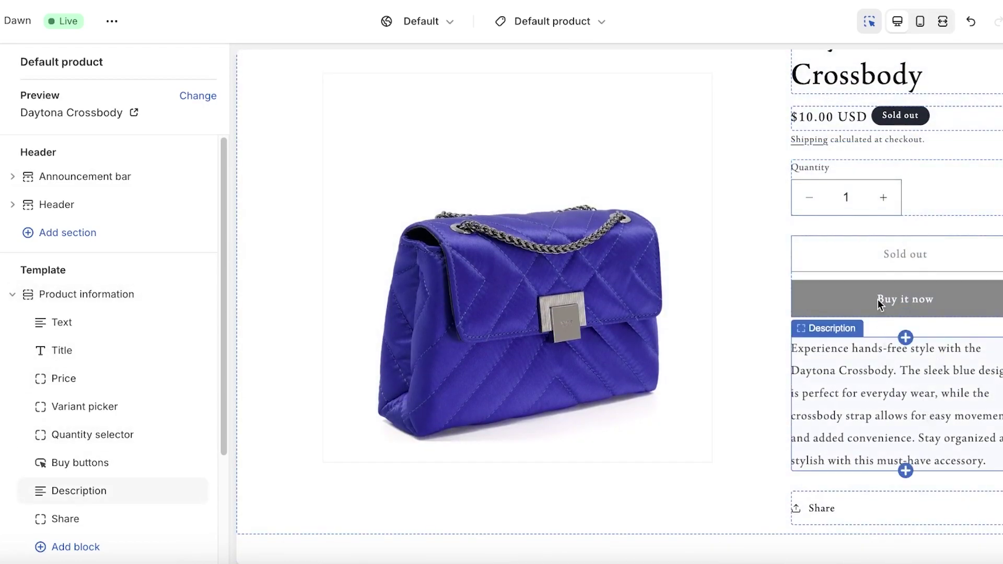
pyautogui.scroll(-2, 881, 220)
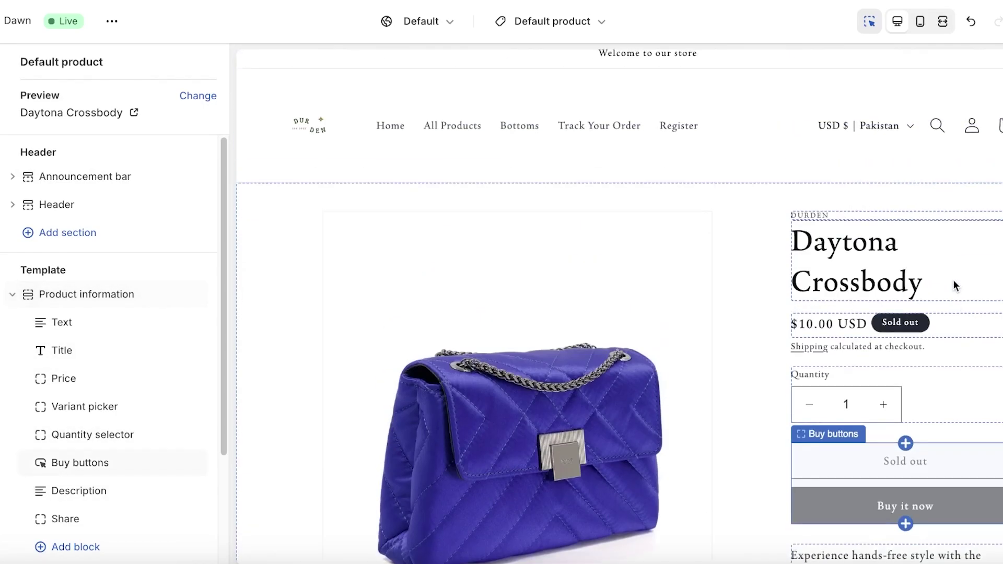
pyautogui.scroll(-5, 952, 272)
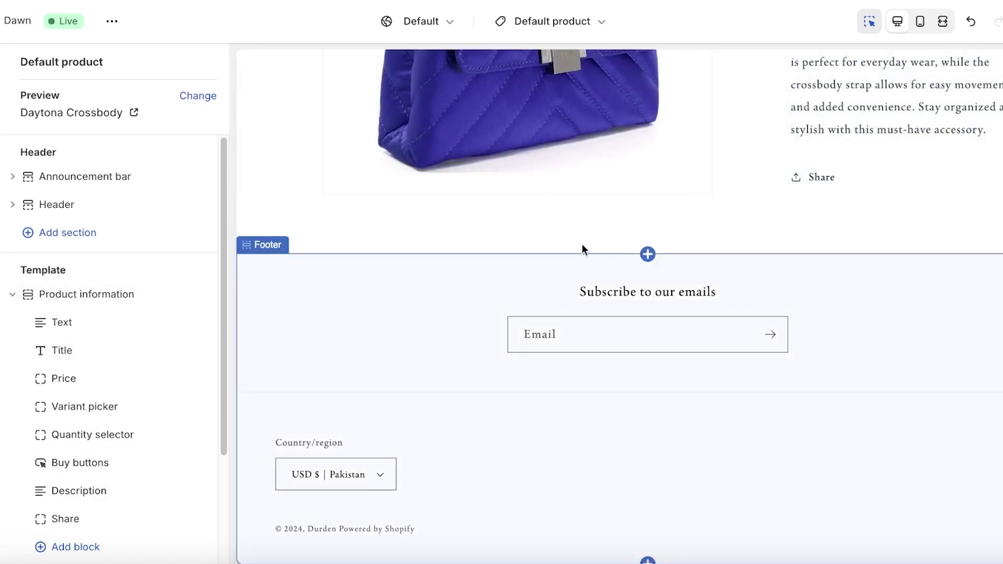
pyautogui.scroll(2, 634, 208)
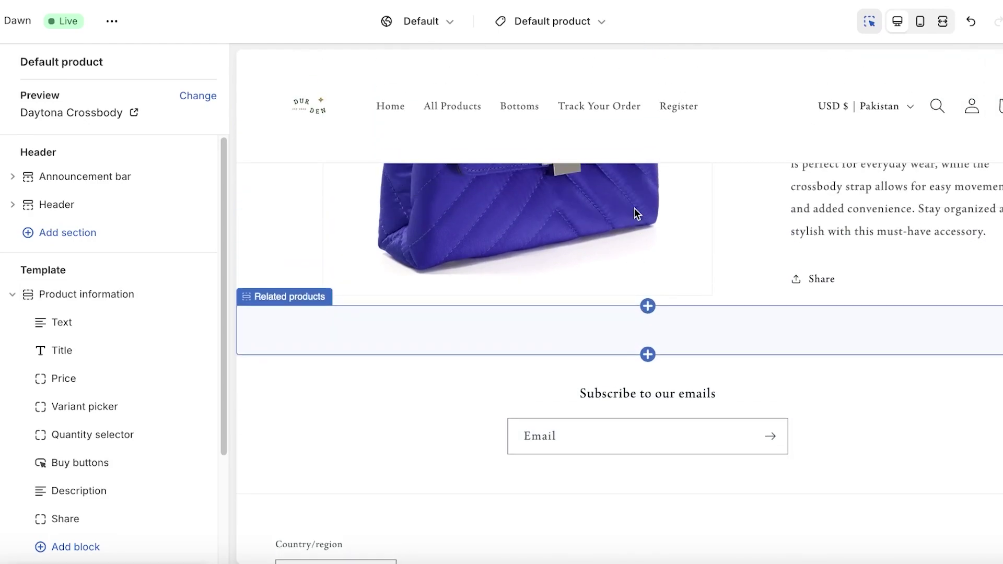
pyautogui.click(650, 321)
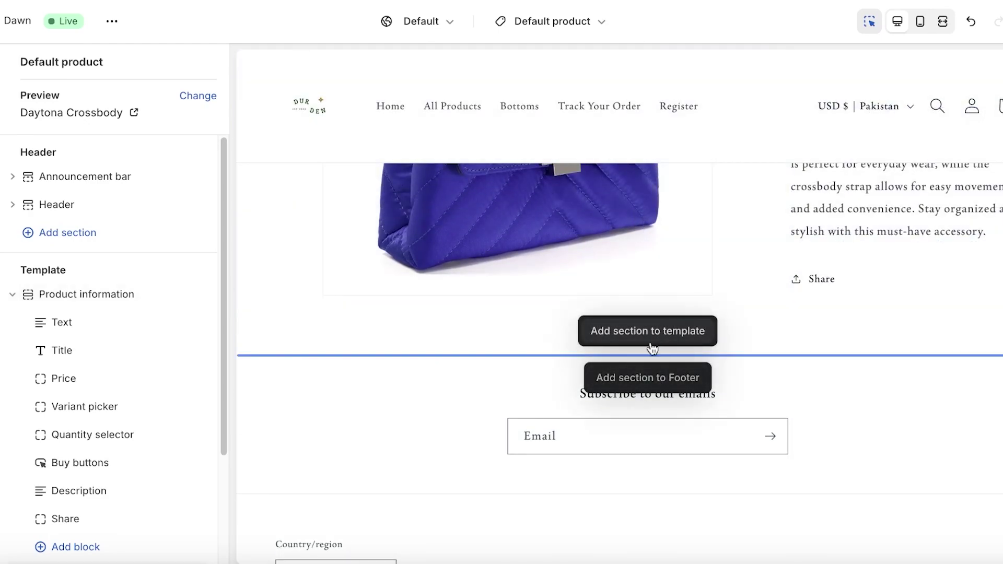
pyautogui.scroll(-3, 55, 372)
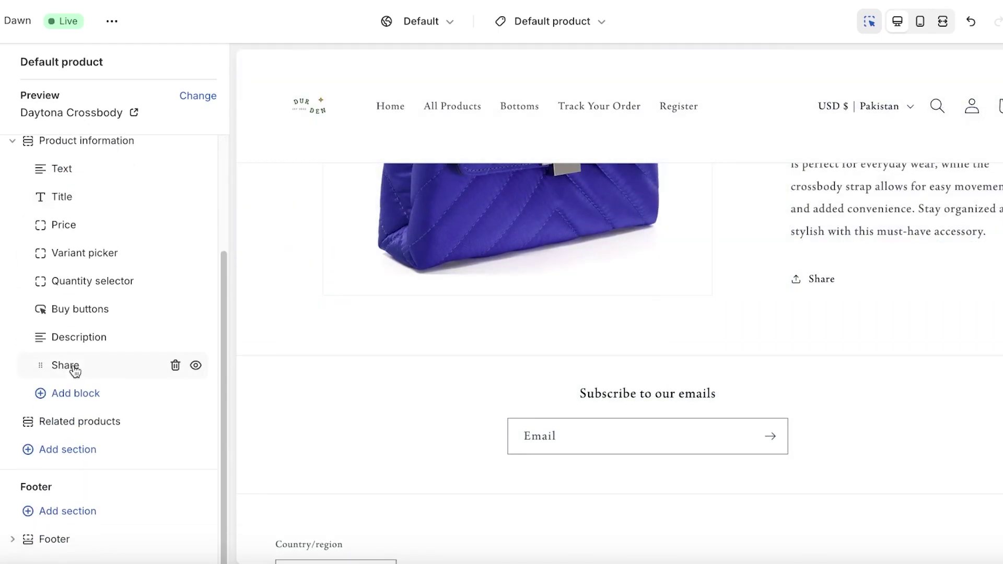
pyautogui.click(76, 424)
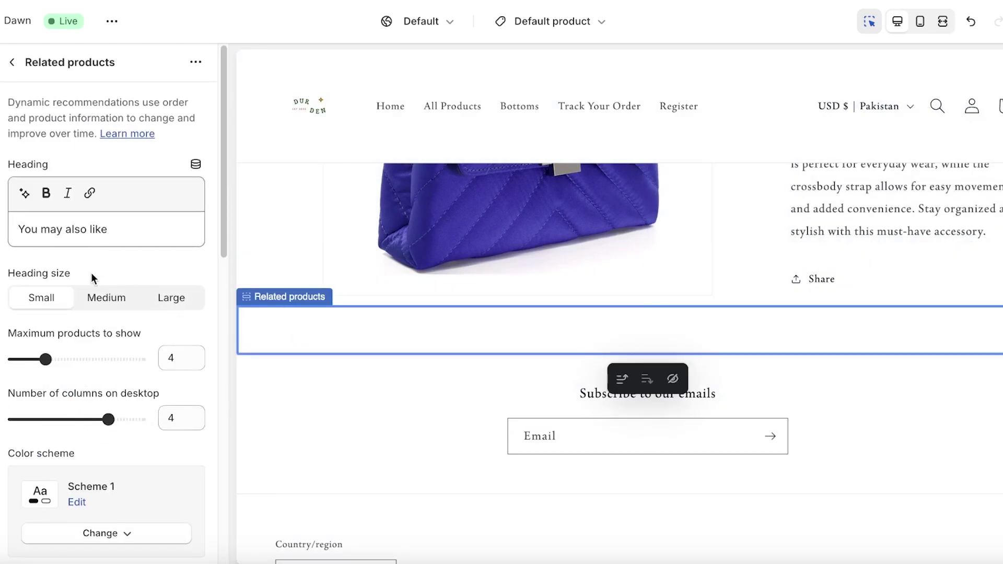
pyautogui.click(15, 63)
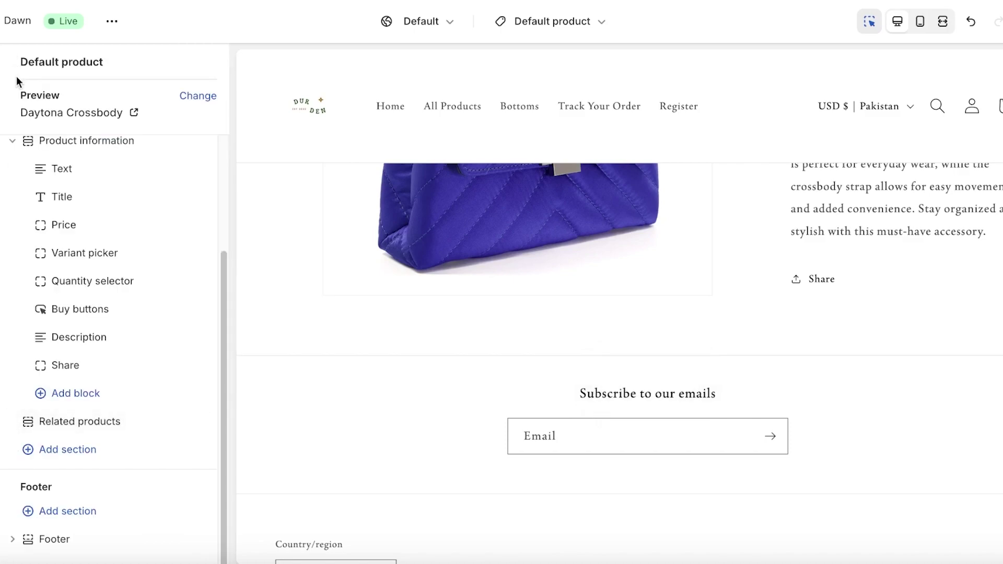
pyautogui.click(85, 448)
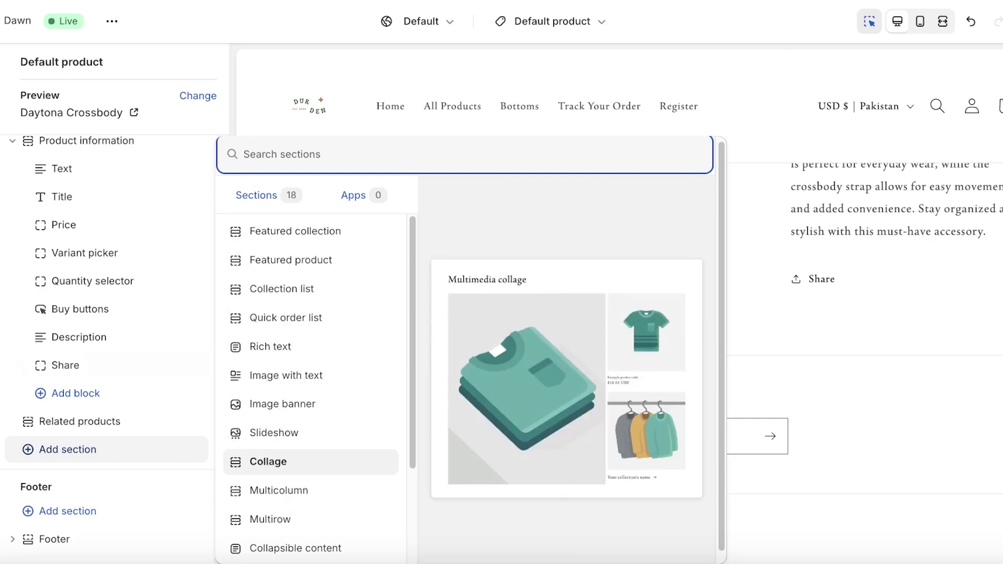
pyautogui.click(839, 274)
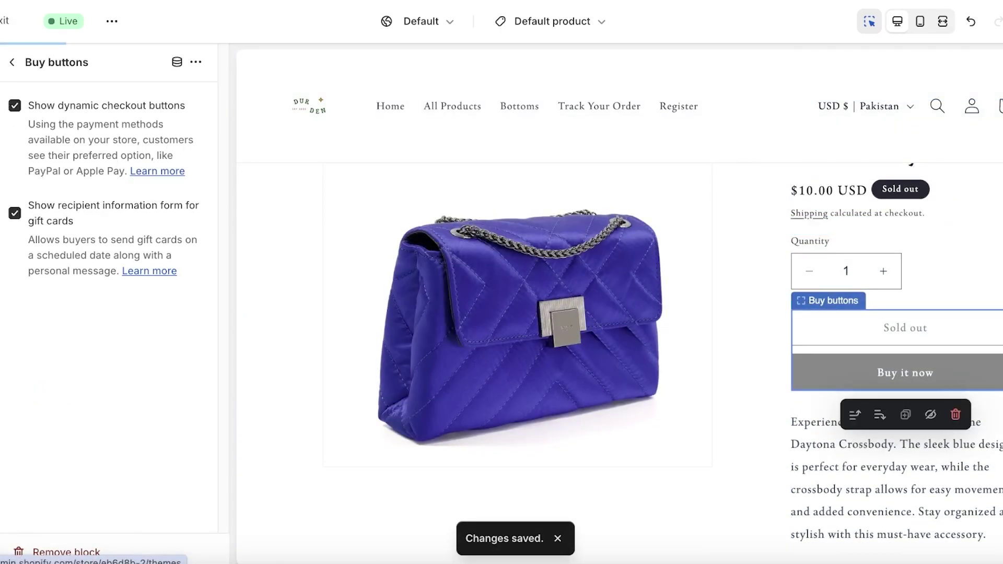
# Exit the editor and check the live storefront home page with the Great Winter Sale video playing.
pyautogui.click(4, 21)
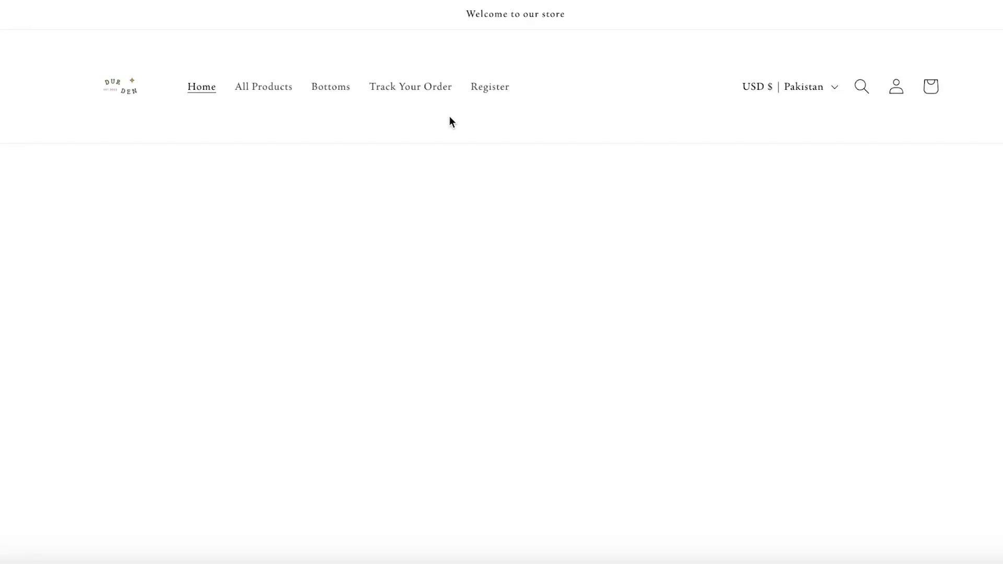
pyautogui.scroll(-1, 989, 237)
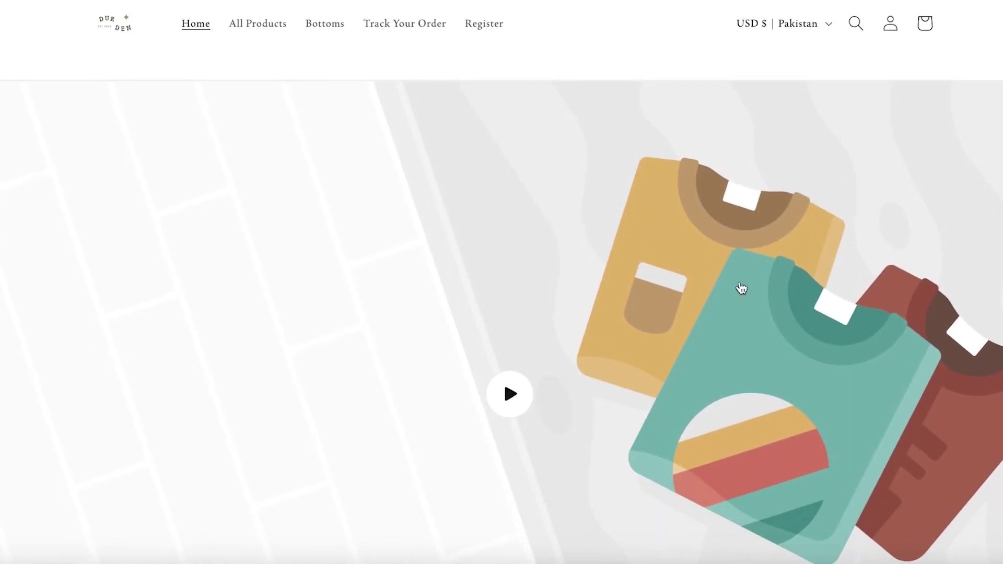
pyautogui.scroll(1, 823, 108)
pyautogui.scroll(-3, 762, 164)
pyautogui.scroll(4, 763, 165)
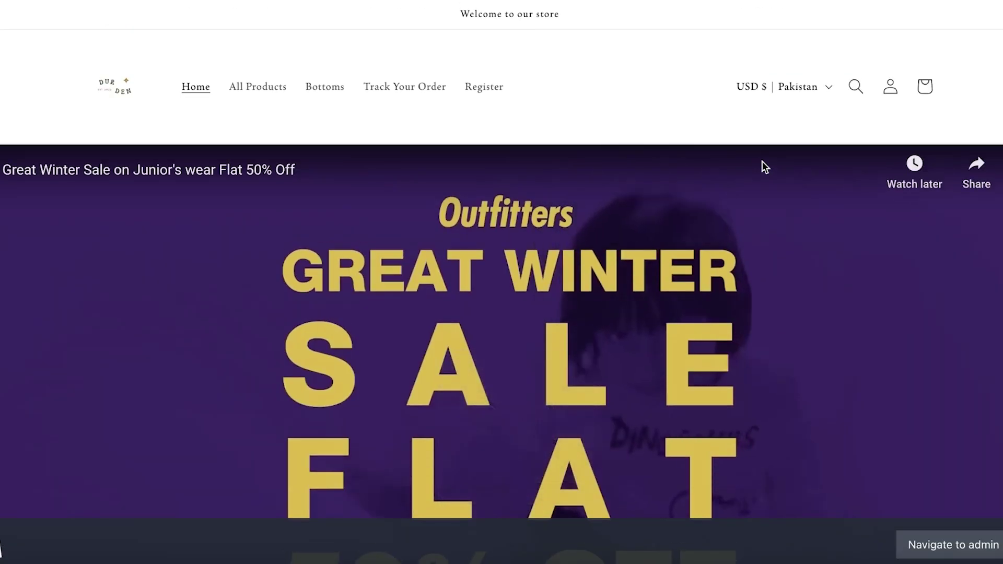
pyautogui.scroll(-14, 764, 172)
pyautogui.scroll(13, 760, 177)
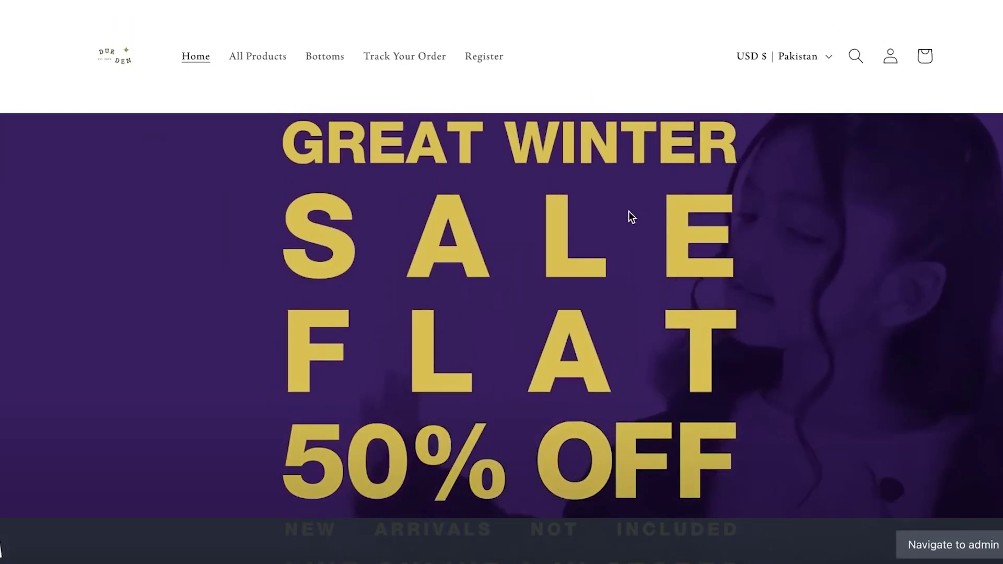
pyautogui.scroll(-2, 629, 211)
pyautogui.scroll(4, 547, 190)
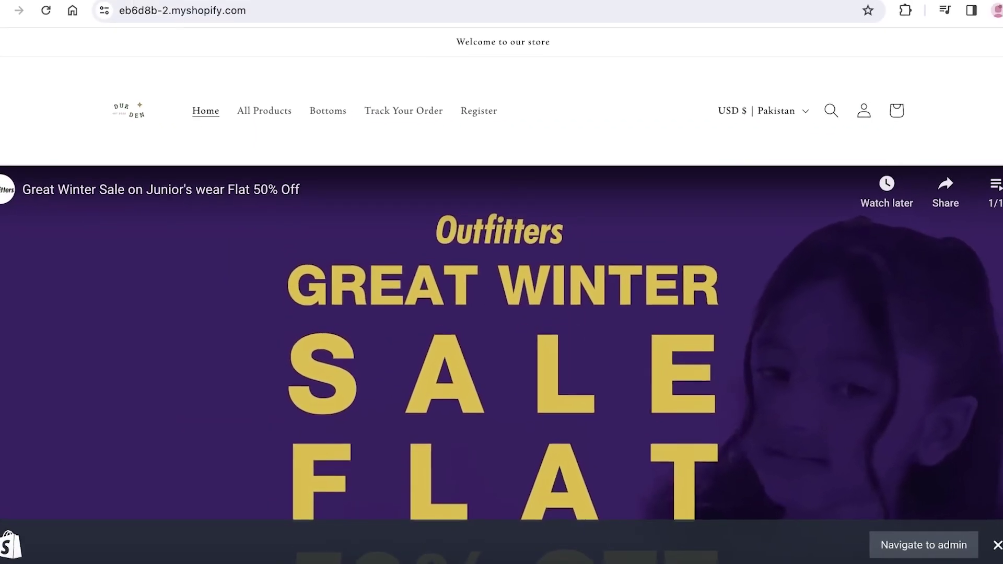